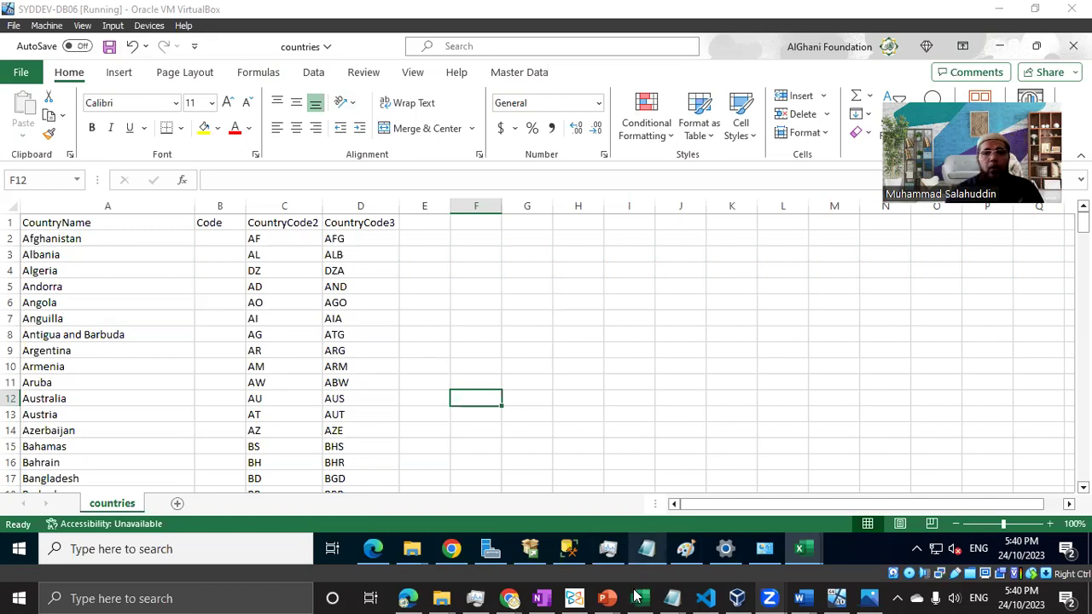
- Review the existing Australia record in Book1's EN_COUNTRY_CODES table, then in the Master Data Services entity page in Edge
mouse_move(635, 598)
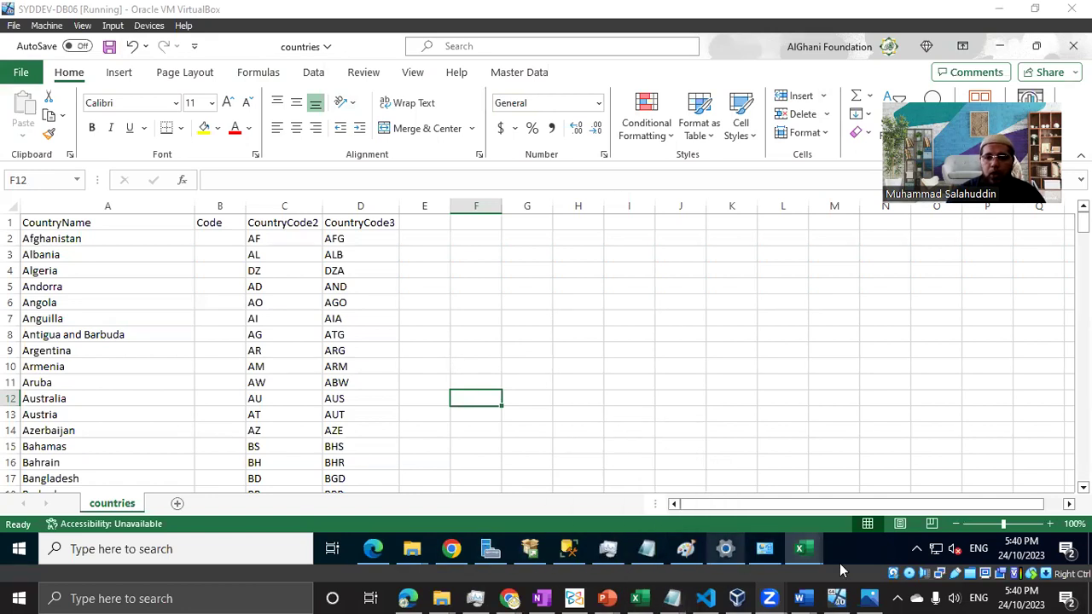
mouse_move(802, 549)
left_click(718, 486)
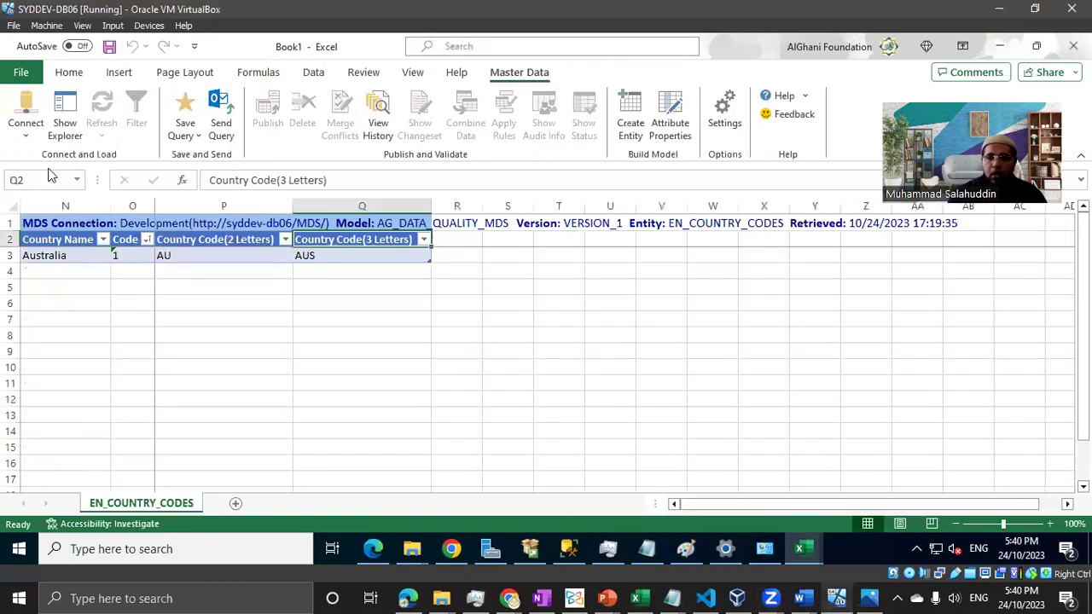
left_click(75, 256)
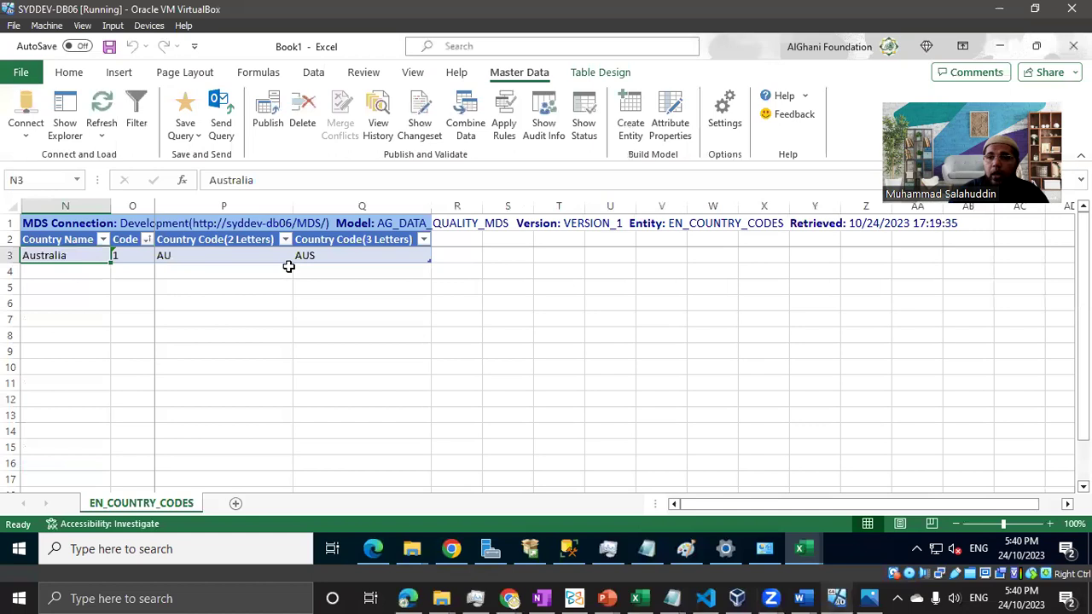
left_click(372, 549)
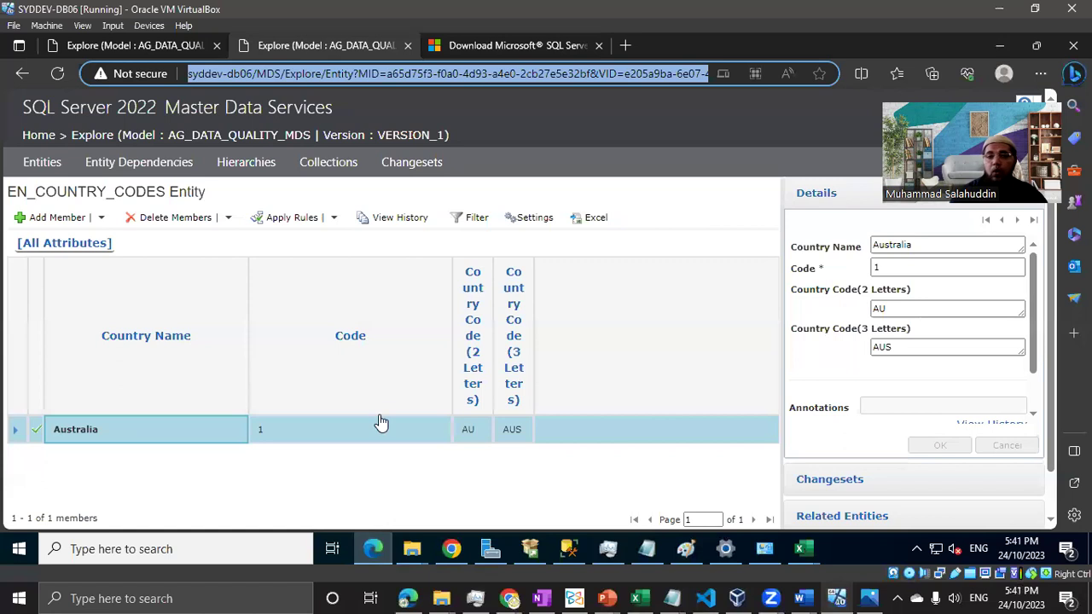
- Switch to the countries workbook in Excel and look through its country names with their two-letter and three-letter codes
mouse_move(817, 553)
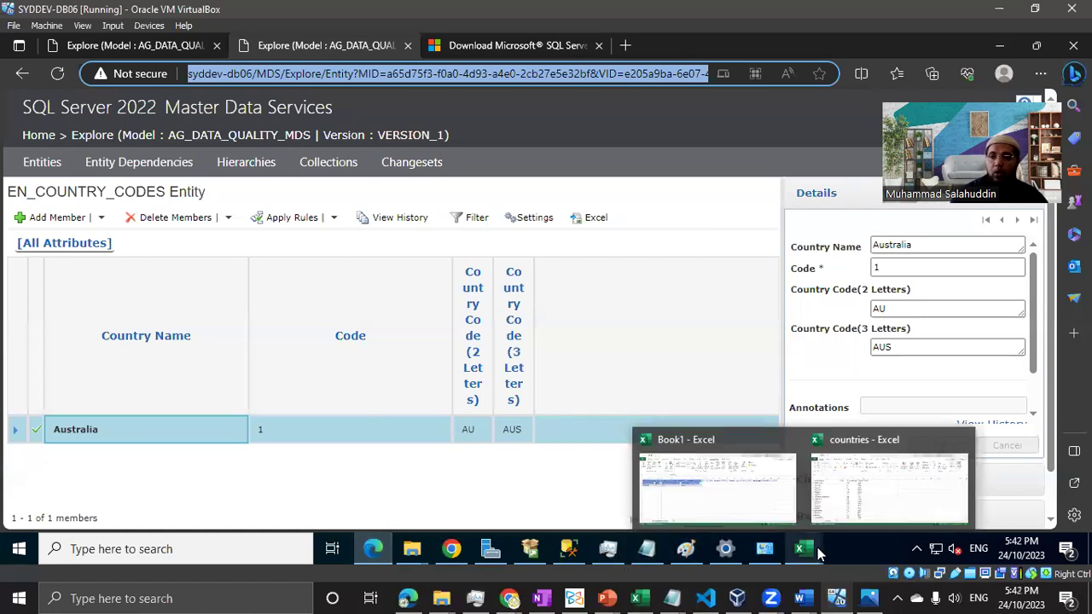
left_click(853, 469)
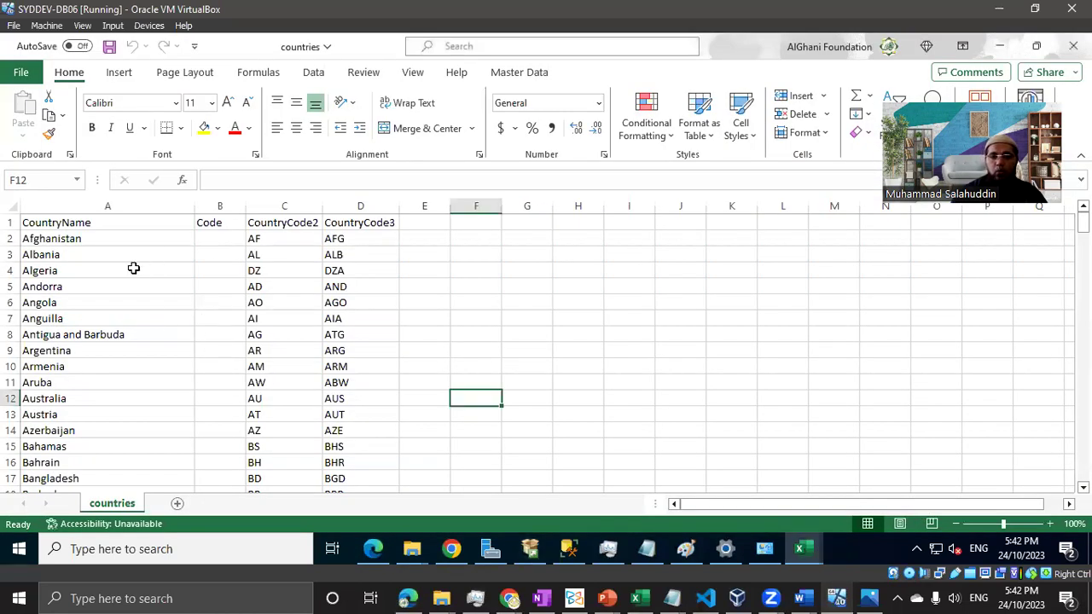
left_click(81, 237)
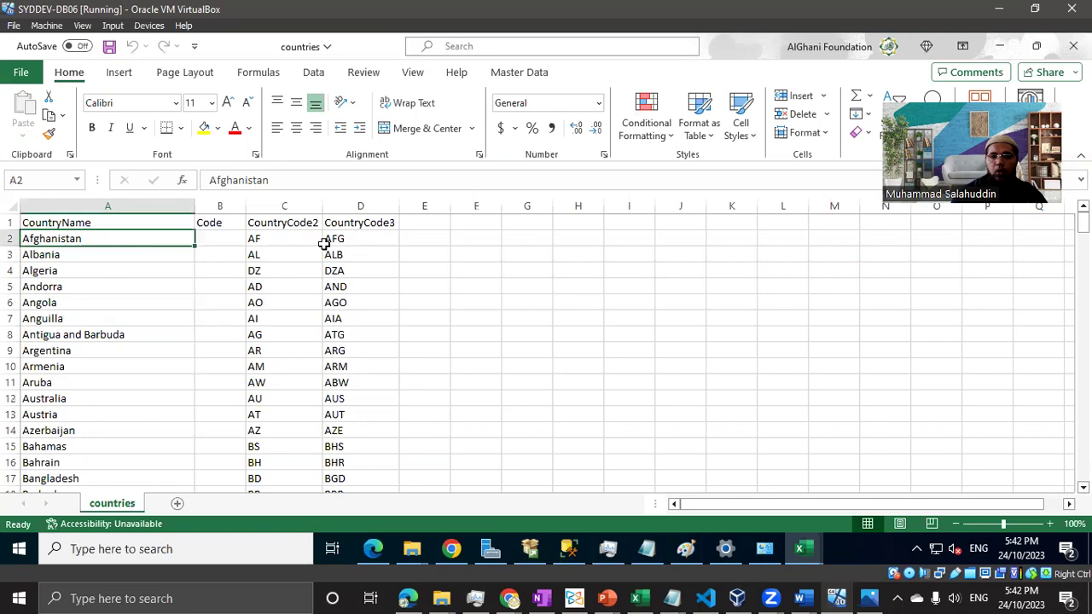
left_click(296, 238)
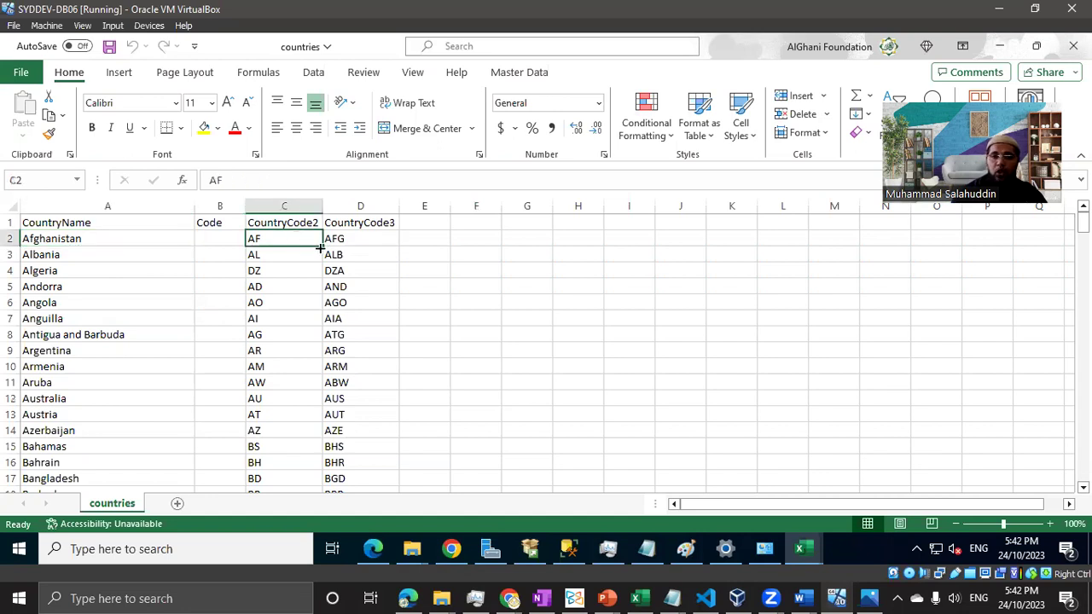
left_click(348, 240)
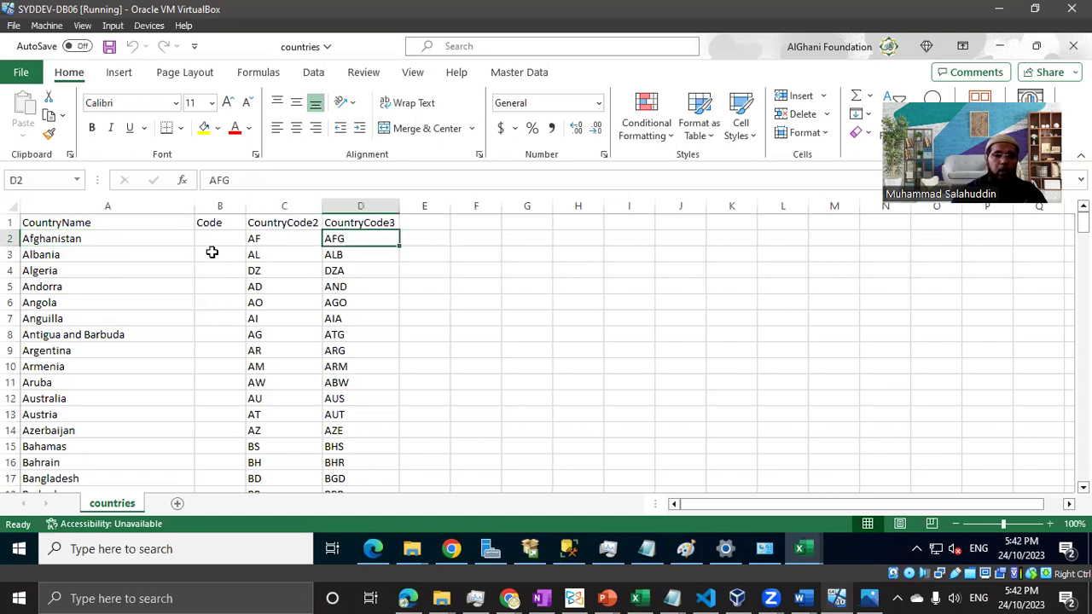
left_click(186, 234)
key("ctrl+shift+Down")
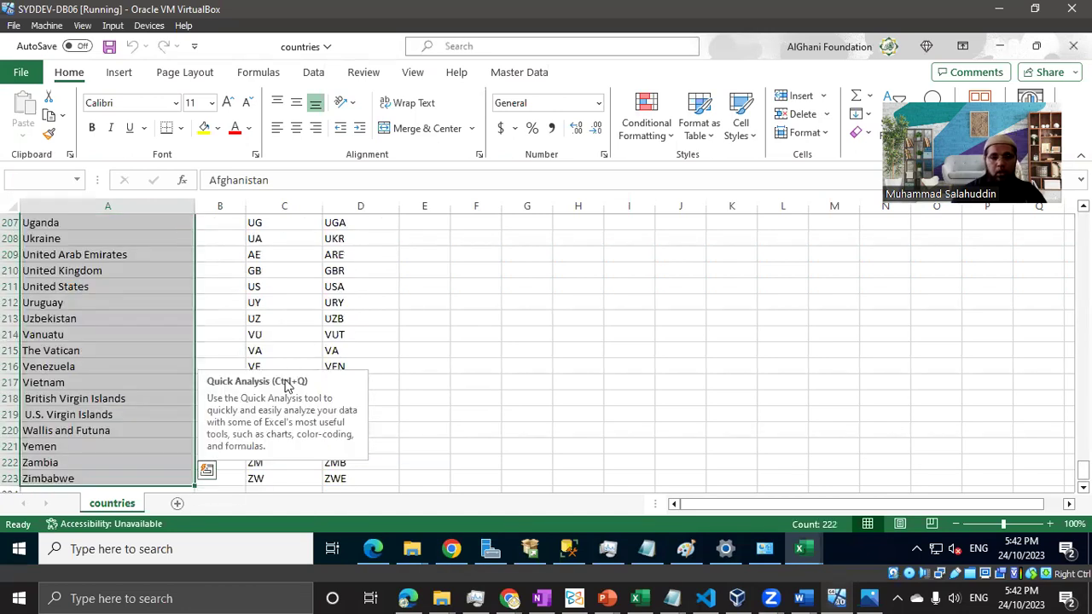
scroll(400, 400, "up", 14)
left_click(476, 382)
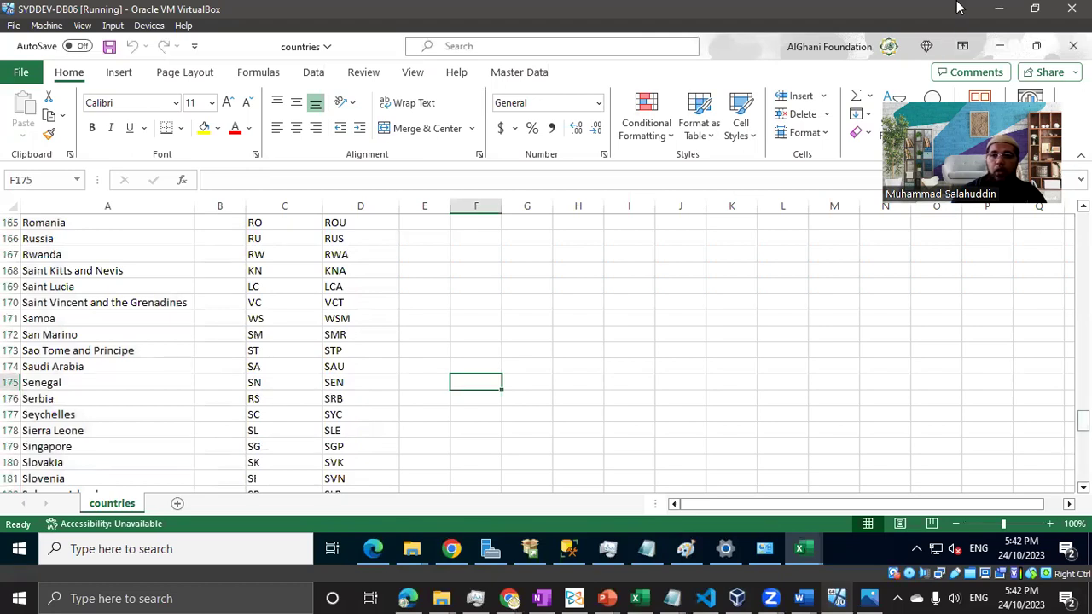
left_click_drag(1083, 421, 1083, 218)
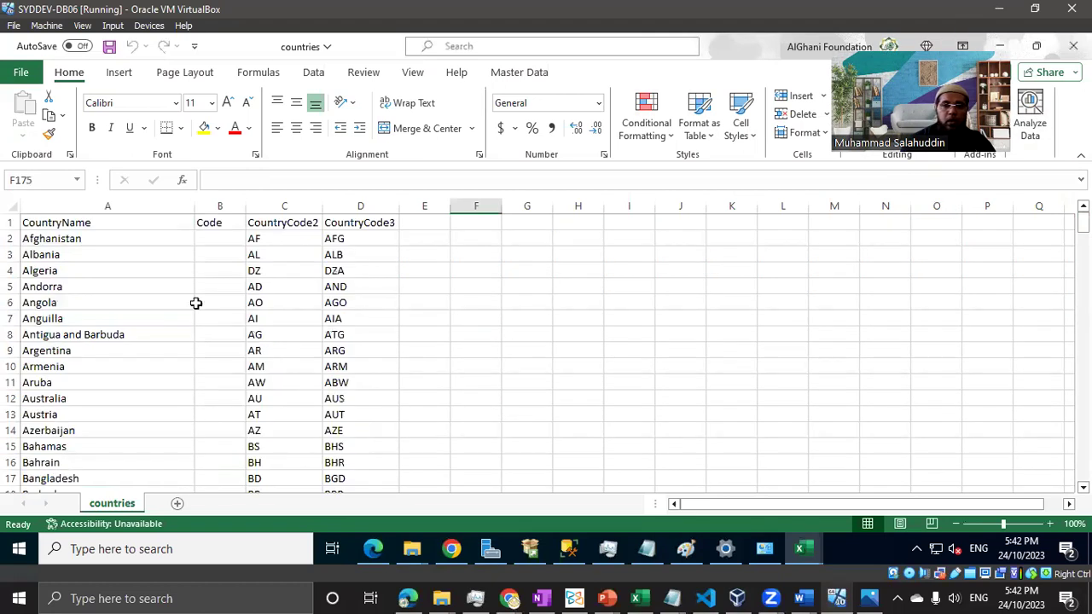
left_click(96, 248)
key("Up")
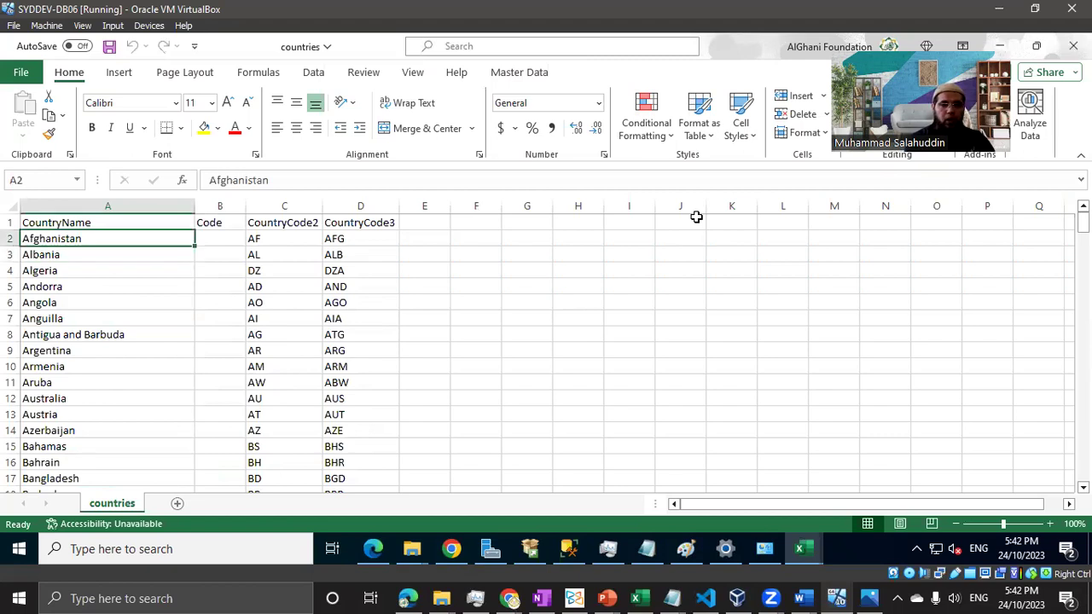
key("shift+Right")
key("shift+Right")
key("shift+Right")
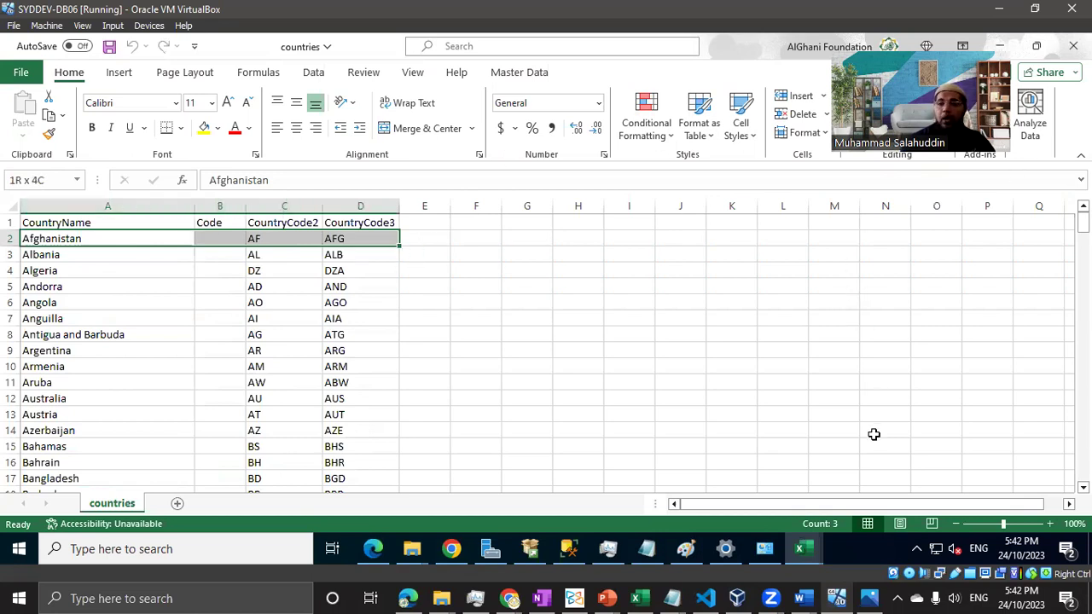
mouse_move(815, 553)
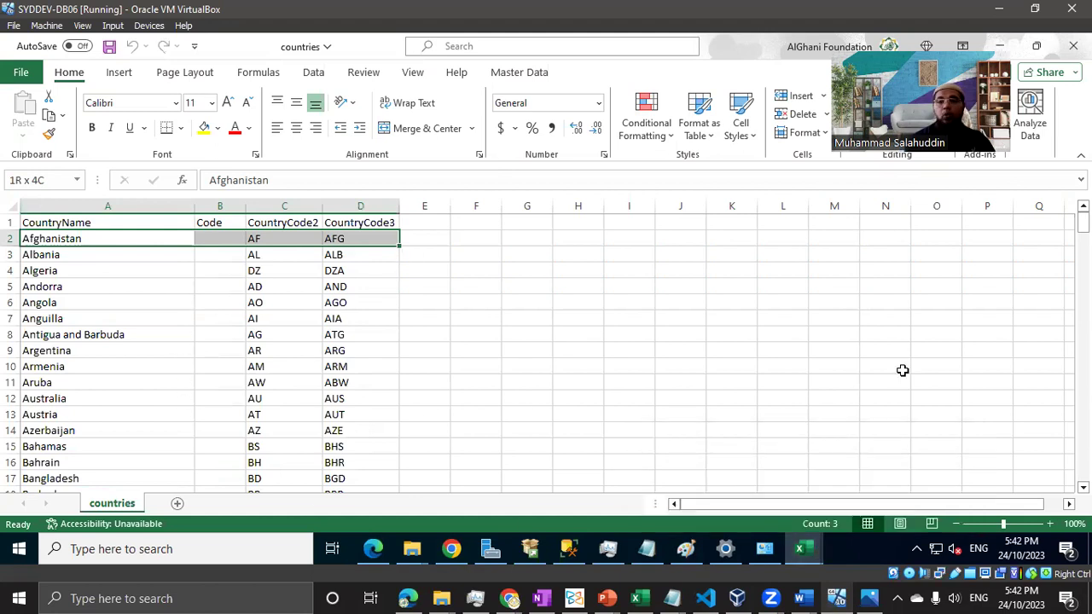
key("ctrl+shift+Down")
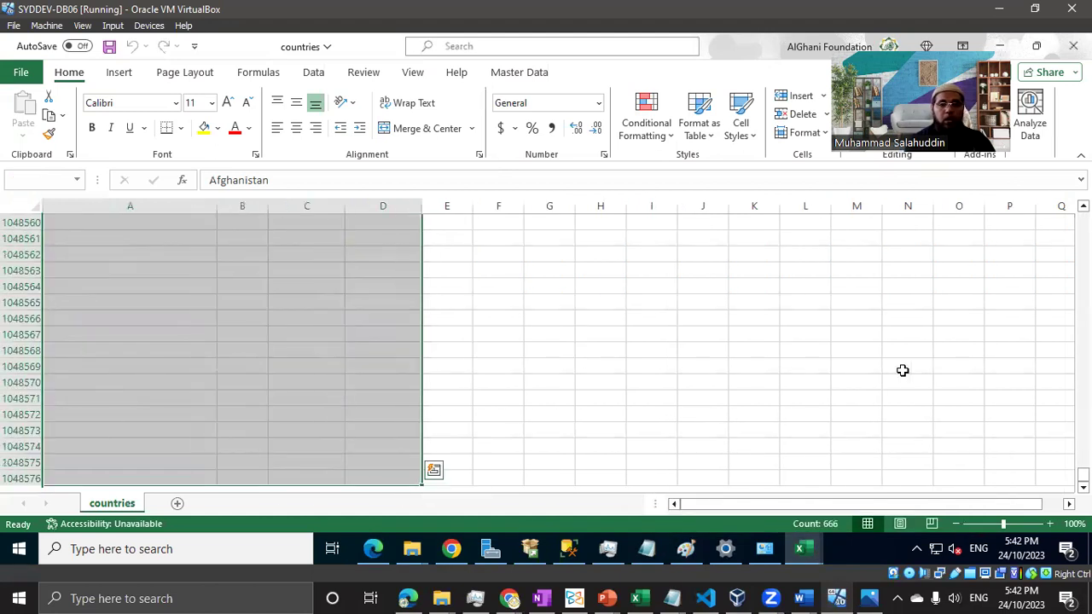
key("ctrl+shift+Up")
key("ctrl+shift+Up")
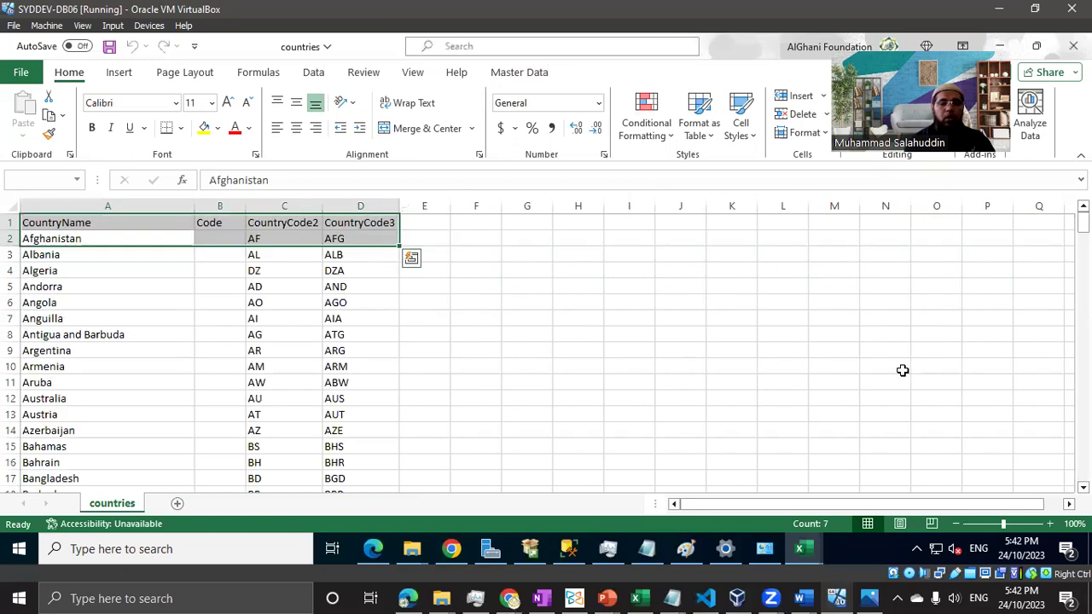
key("shift+Down")
key("shift+Down")
- Copy the country rows from Afghanistan to Czech Republic, range A2:D50, across all four columns
key("Up")
key("Down")
key("shift+Right")
key("shift+Right")
key("shift+Right")
key("shift+Page_Down")
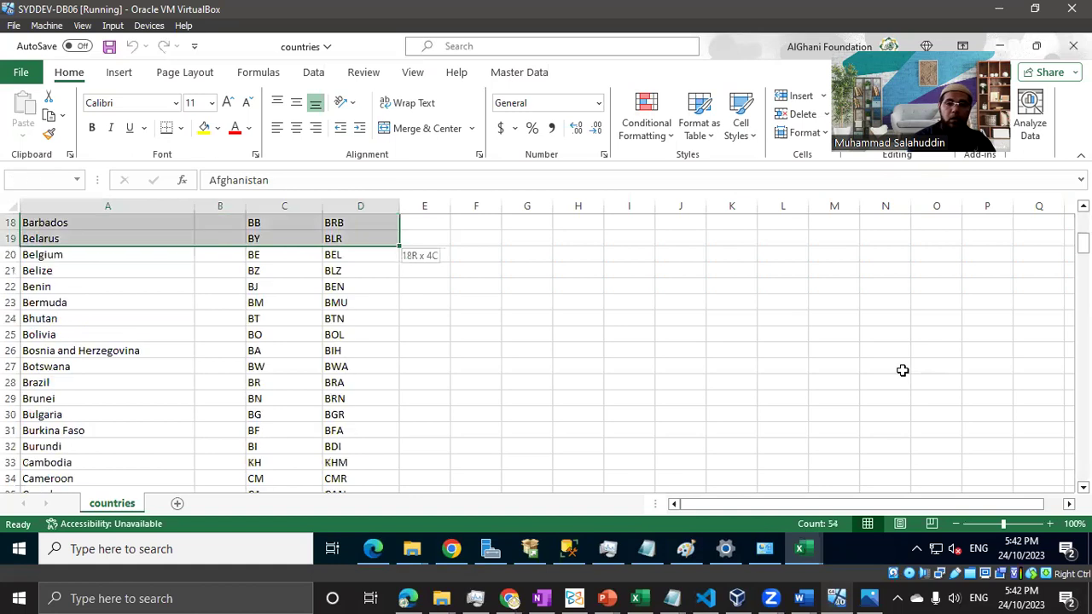
key("shift+Page_Down")
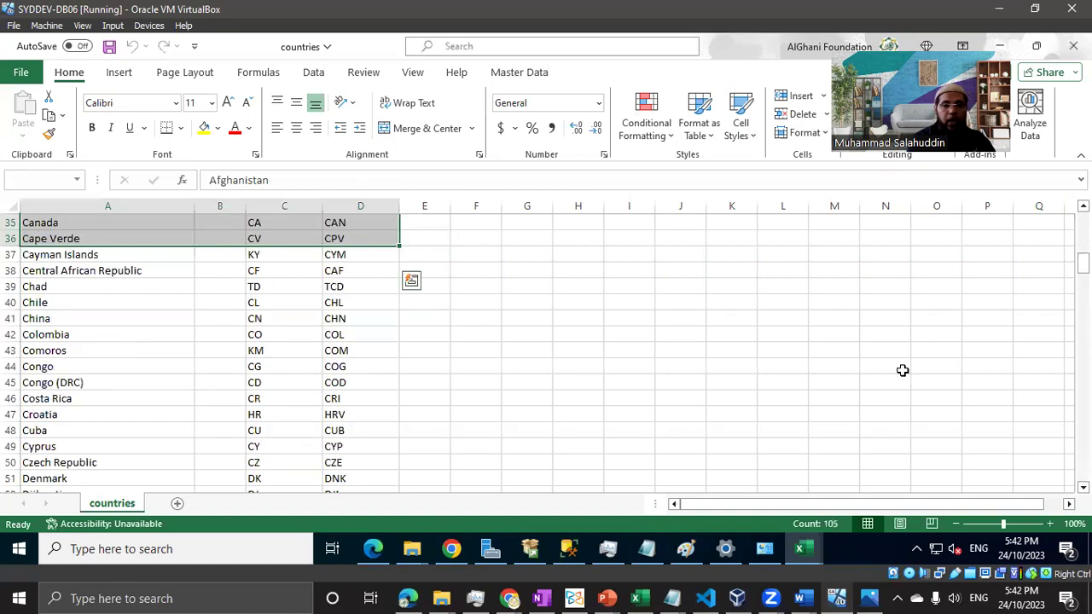
key("shift+Down")
key("shift+Down")
key("shift+Down")
key("shift+Down")
key("shift+Down")
key("shift+Down")
key("shift+Down")
key("shift+Down")
key("shift+Down")
key("shift+Down")
key("shift+Down")
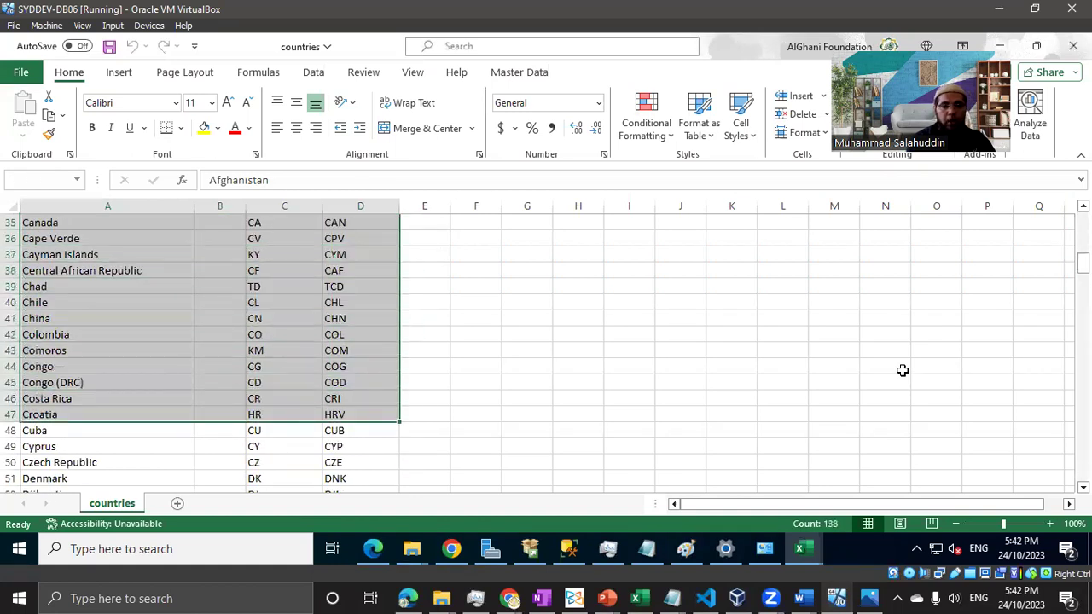
key("shift+Down")
key("shift+Down")
key("shift+Down")
key("ctrl+c")
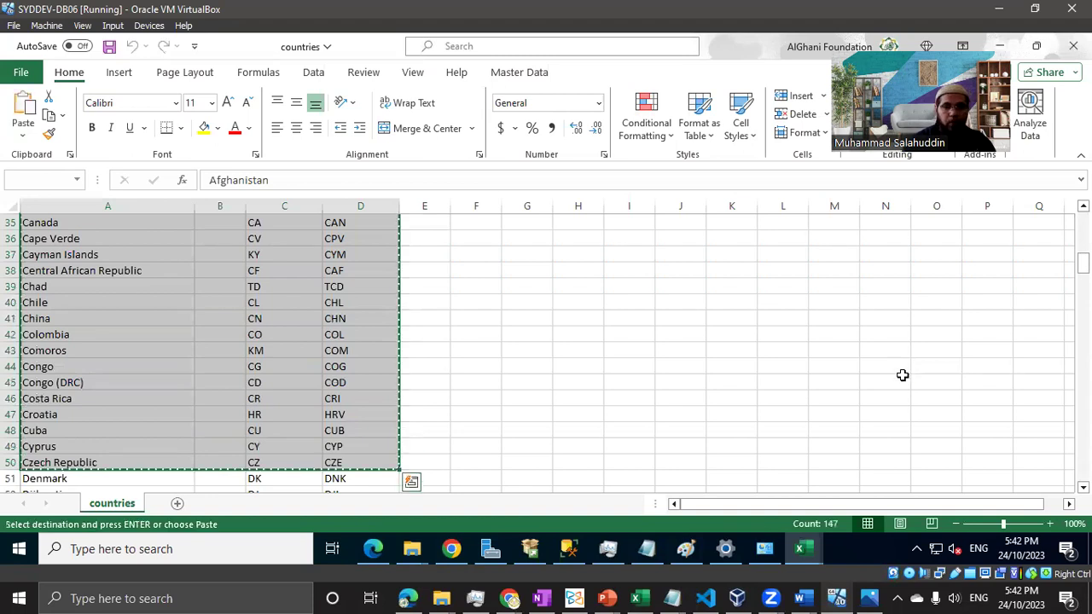
- Paste the copied country rows into Book1's EN_COUNTRY_CODES table, starting at cell N4 directly below the Australia record
left_click(799, 548)
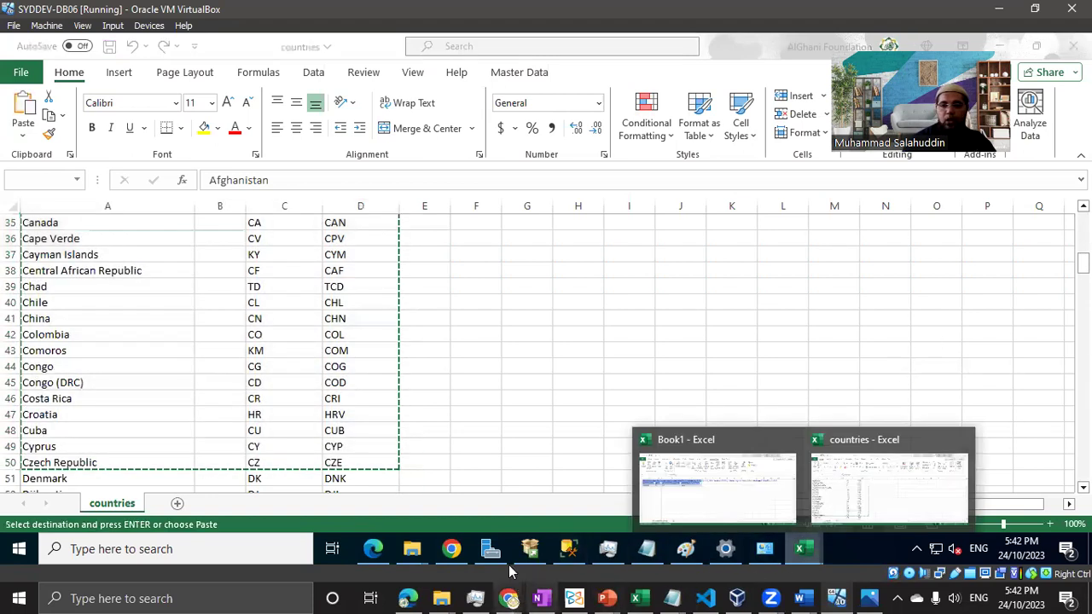
left_click(748, 501)
left_click(53, 273)
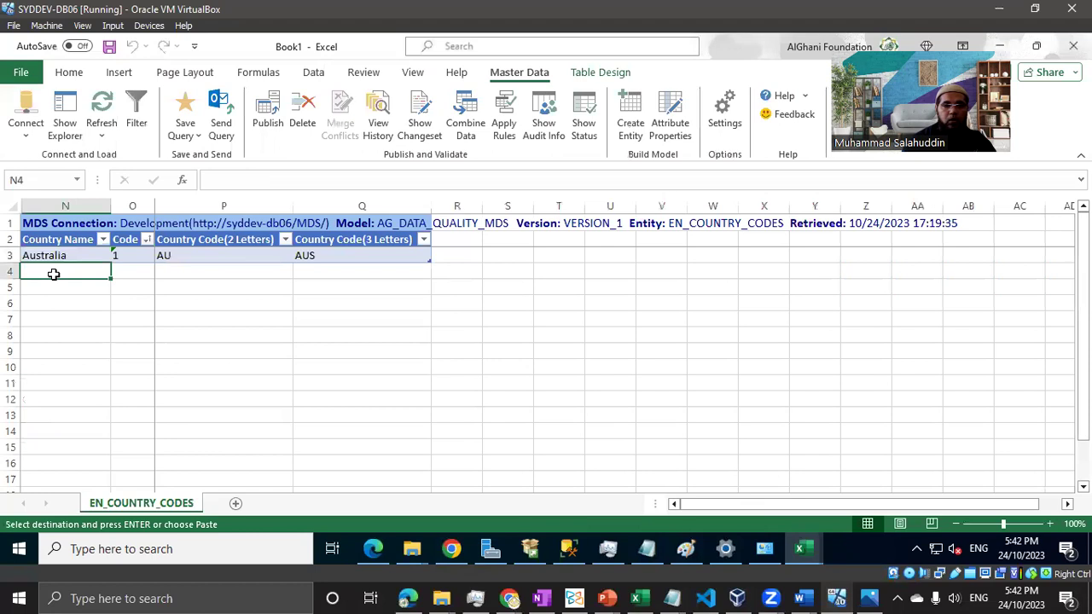
key("ctrl+v")
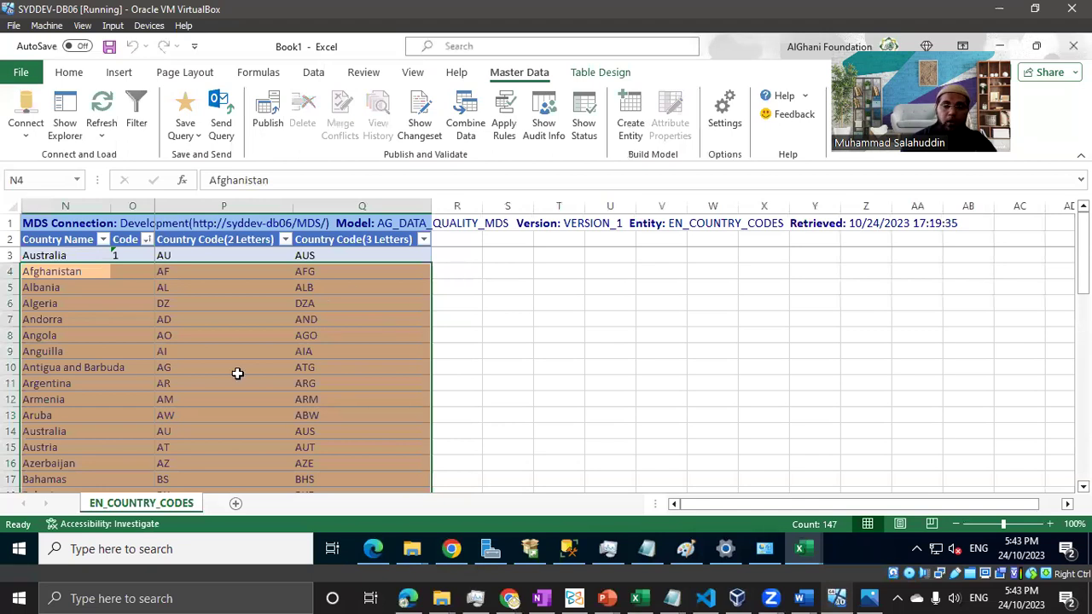
- Examine the name, Code and country code cells of the first pasted rows, Afghanistan and Albania
left_click(186, 365)
left_click(97, 274)
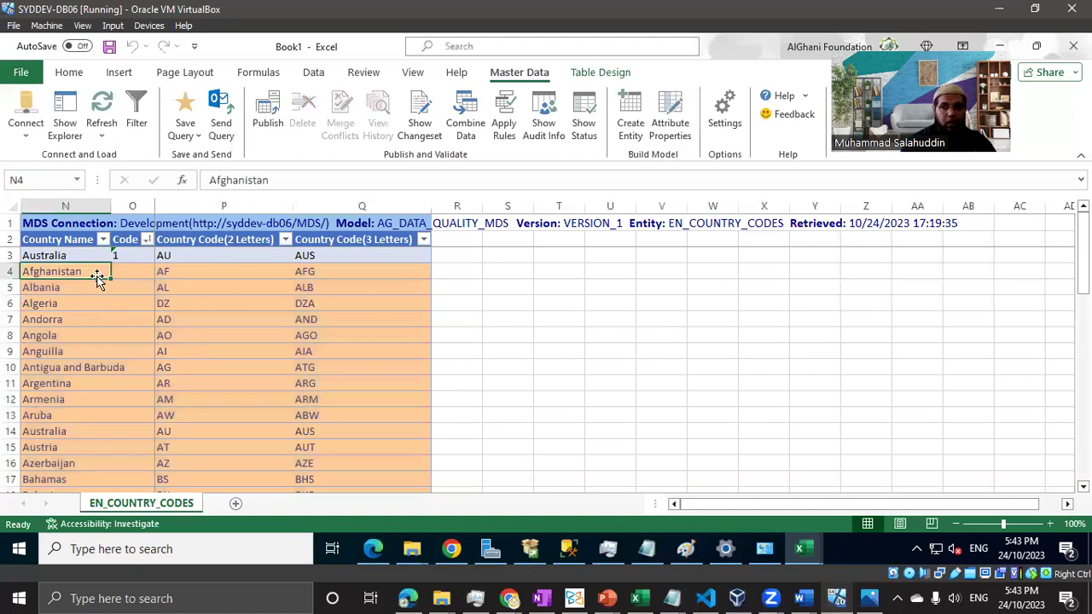
left_click(180, 273)
left_click(350, 284)
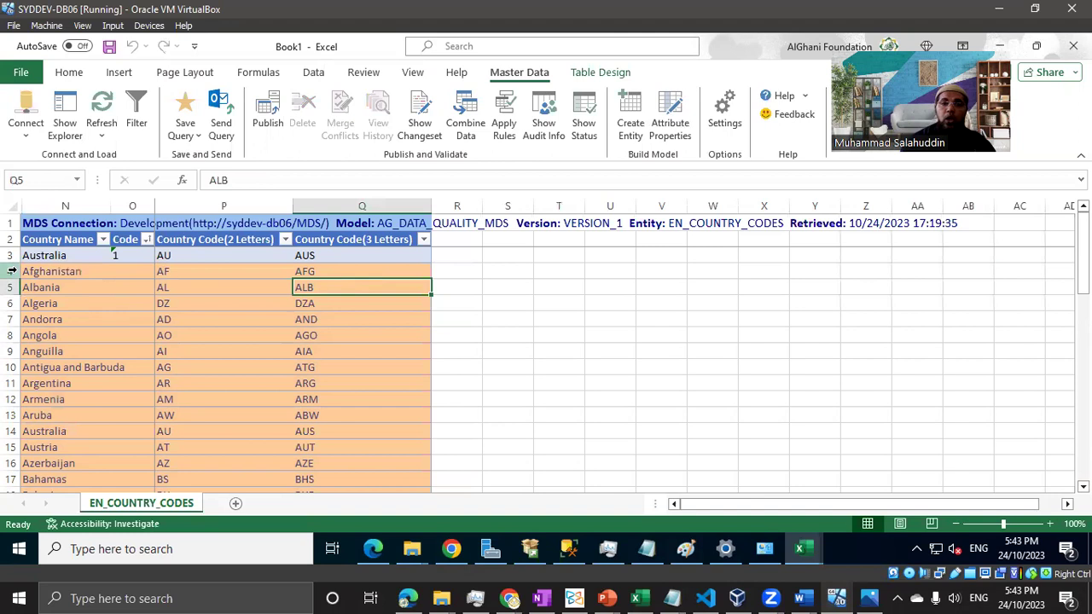
left_click(121, 272)
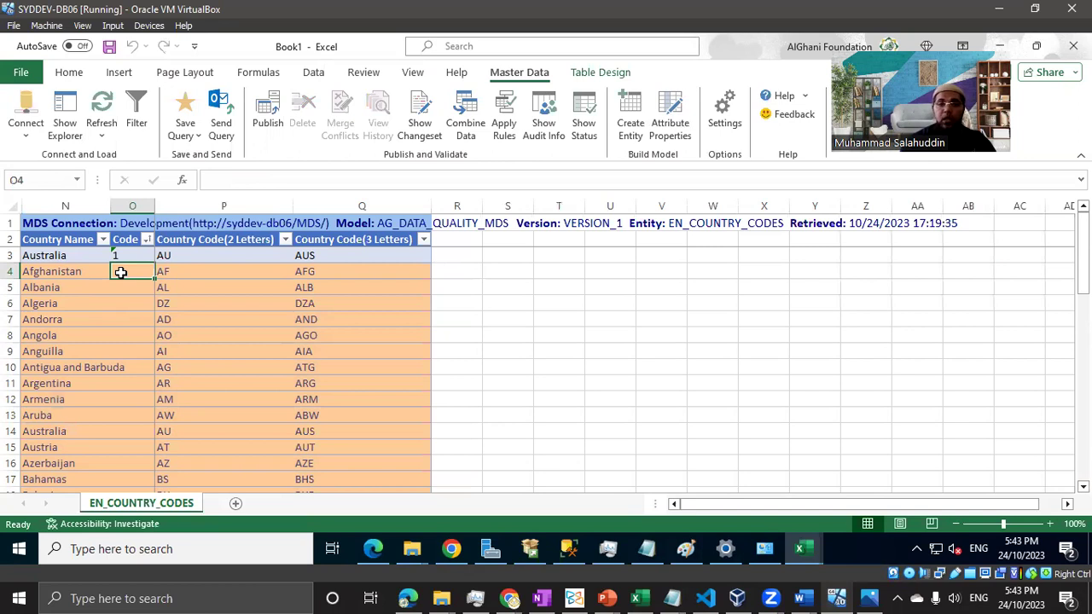
left_click(259, 274)
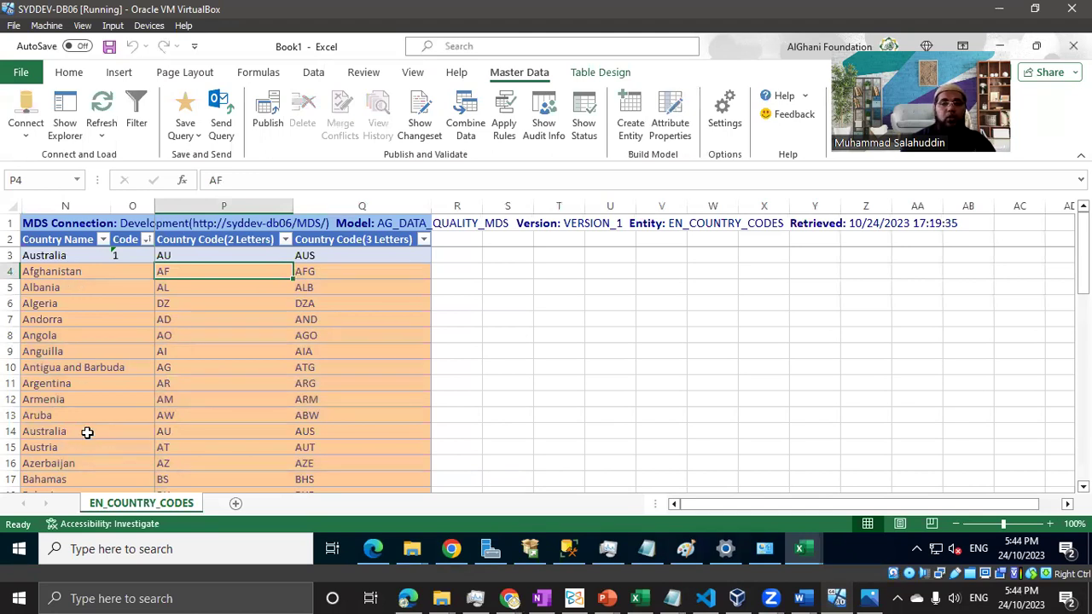
- Check the remaining pasted rows down to Czech Republic, including their Code cells and both country code columns
scroll(83, 320, "down", 6)
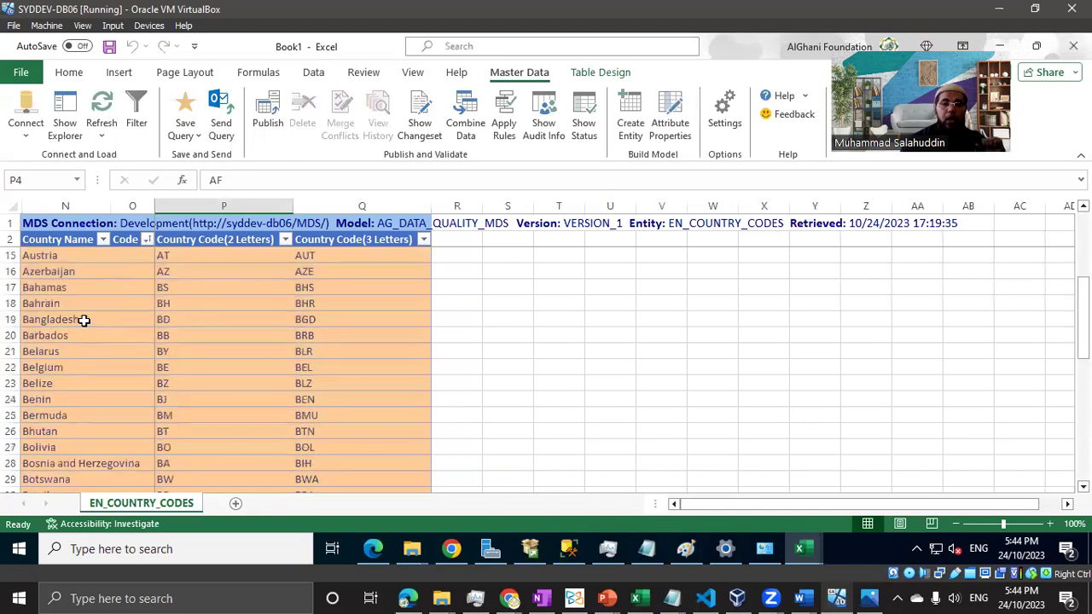
scroll(83, 320, "down", 3)
scroll(95, 384, "up", 1)
left_click(201, 335)
left_click(136, 270)
left_click(136, 257)
double_click(136, 257)
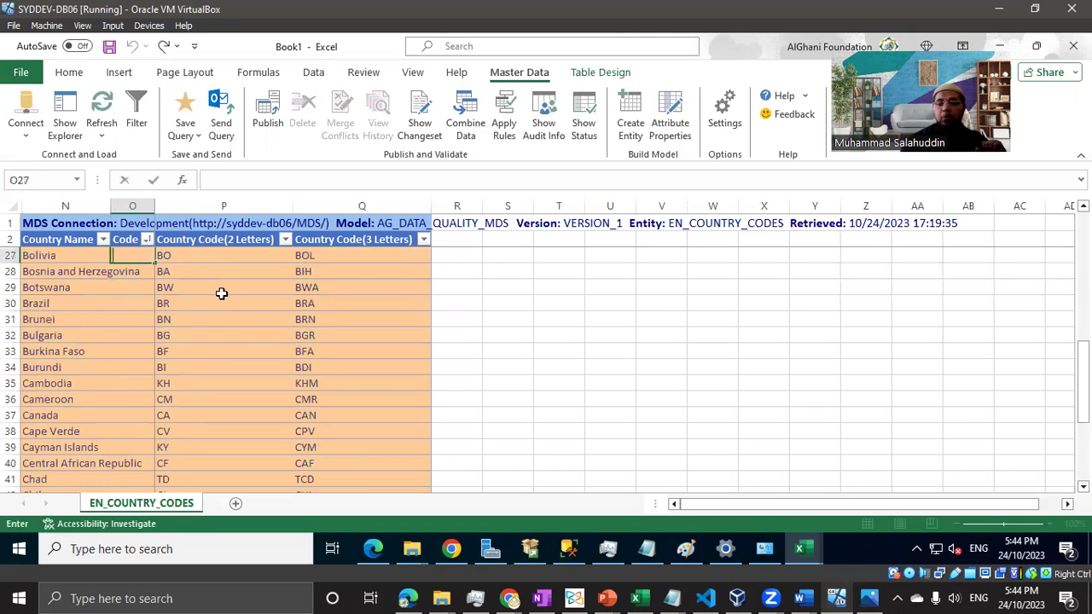
left_click(251, 368)
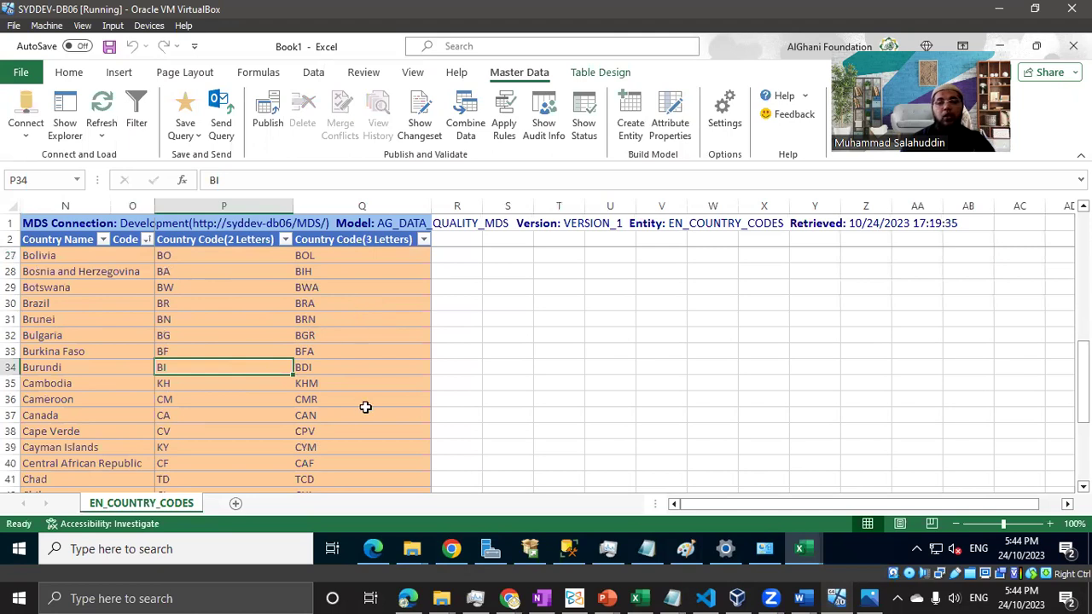
left_click(228, 315)
scroll(383, 370, "up", 1)
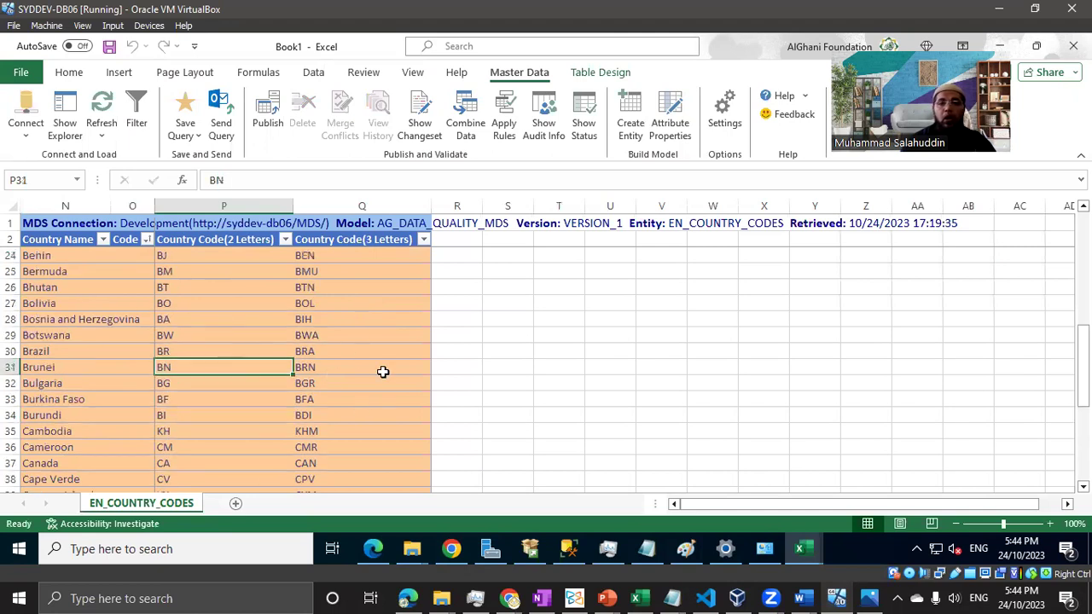
scroll(142, 353, "down", 2)
scroll(142, 353, "down", 4)
left_click(74, 413)
left_click(190, 414)
left_click(356, 413)
- Publish the added country rows to the EN_COUNTRY_CODES entity, using the same annotation option for all changes and leaving the annotation blank
scroll(359, 401, "up", 10)
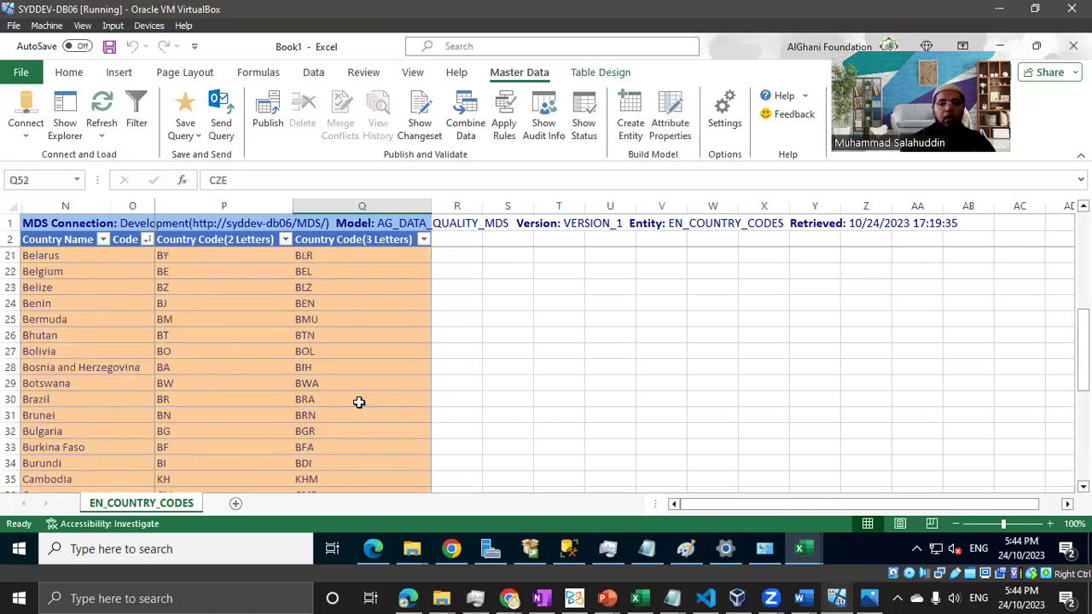
left_click(270, 128)
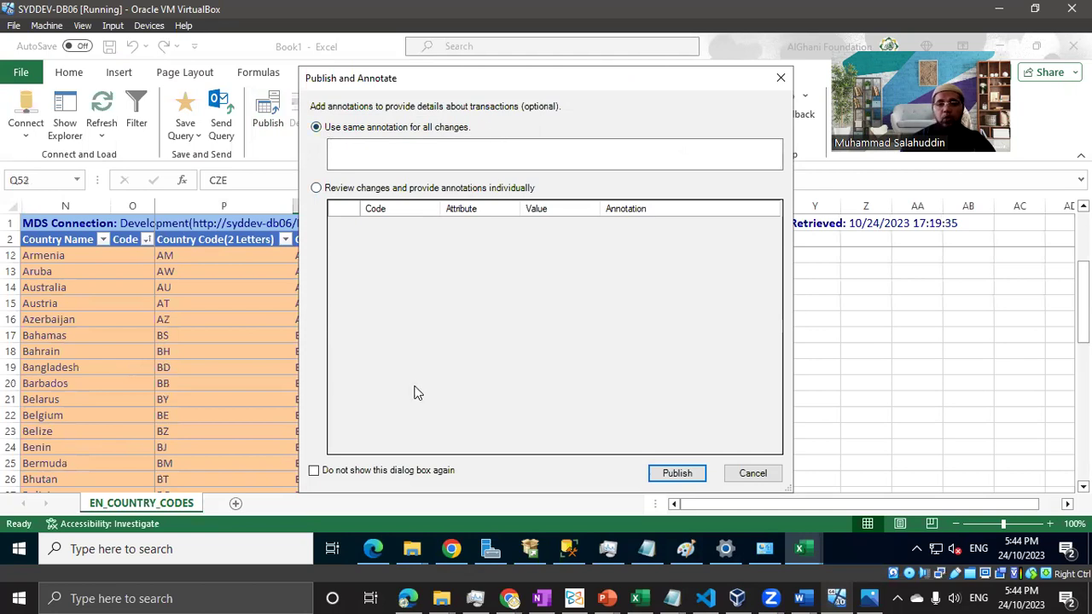
left_click(675, 474)
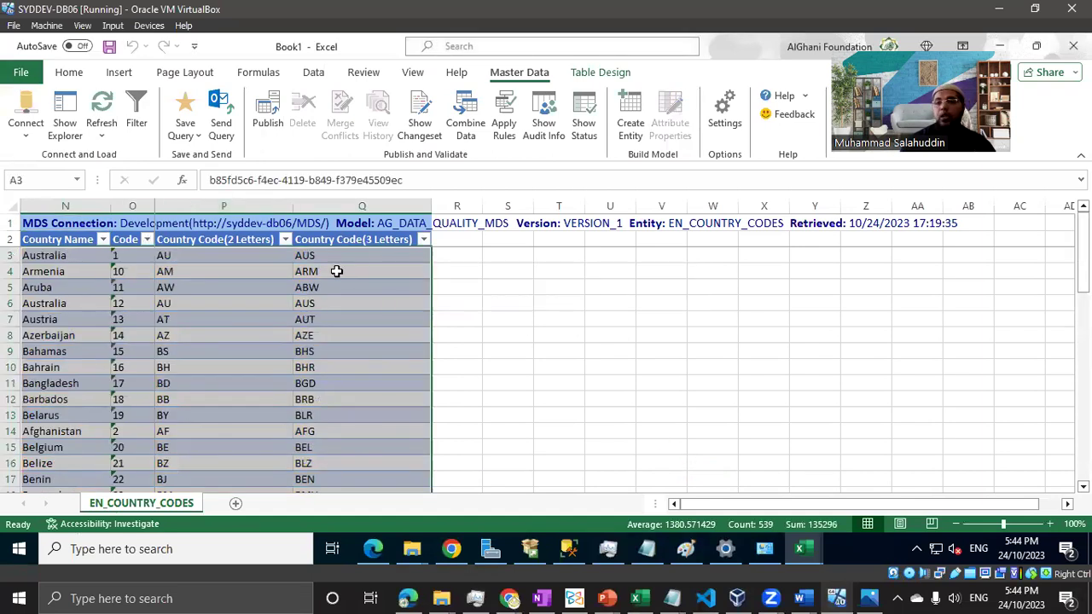
- Switch to the Master Data Services site in Edge and reopen Explorer from the home page for AG_DATA_QUALITY_MDS, VERSION_1
scroll(284, 385, "down", 1)
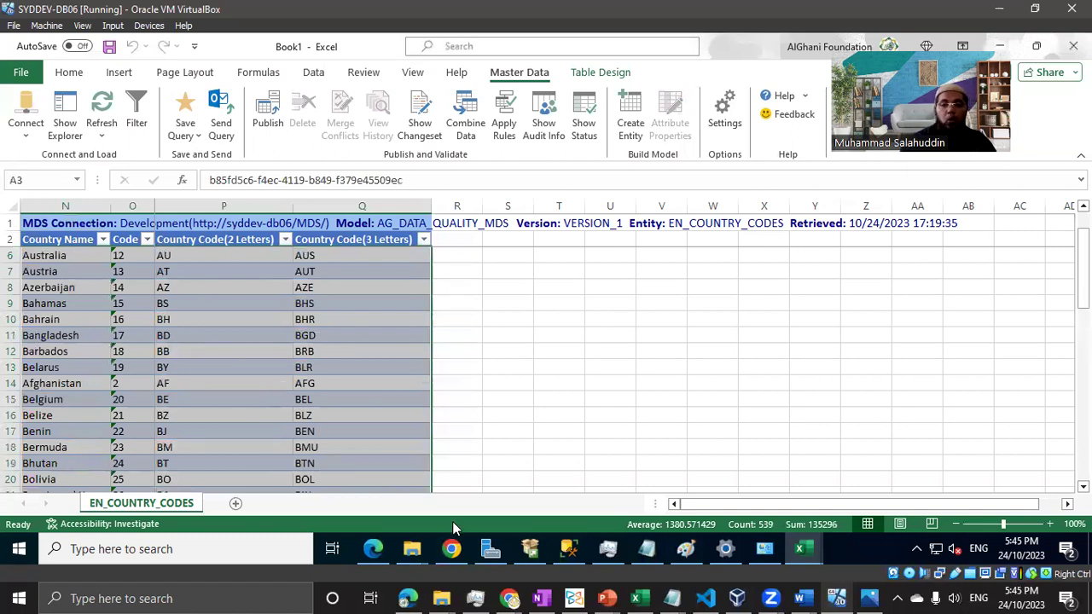
mouse_move(392, 557)
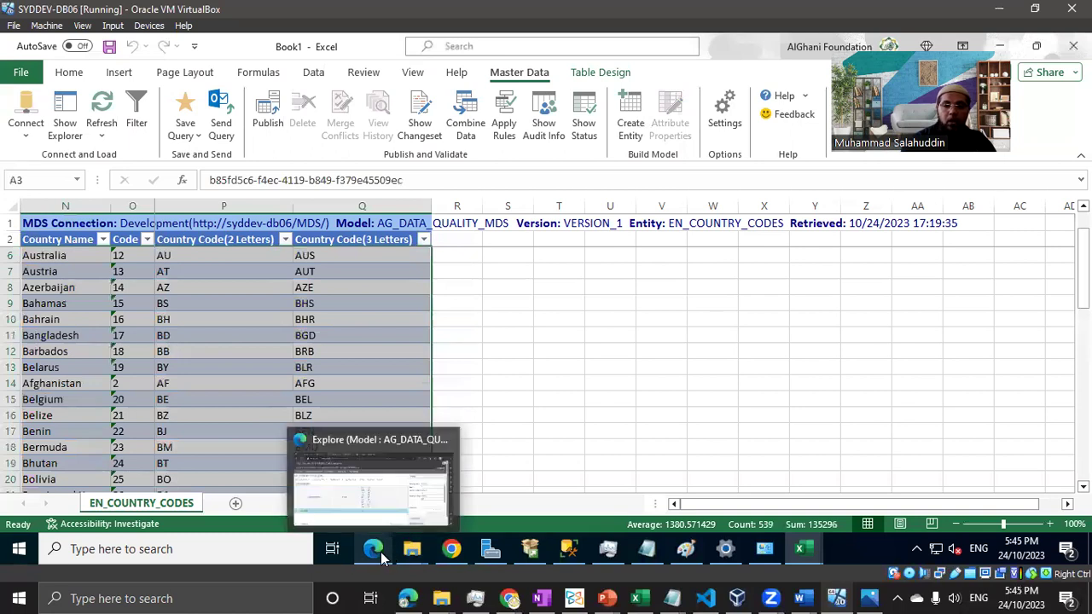
left_click(353, 507)
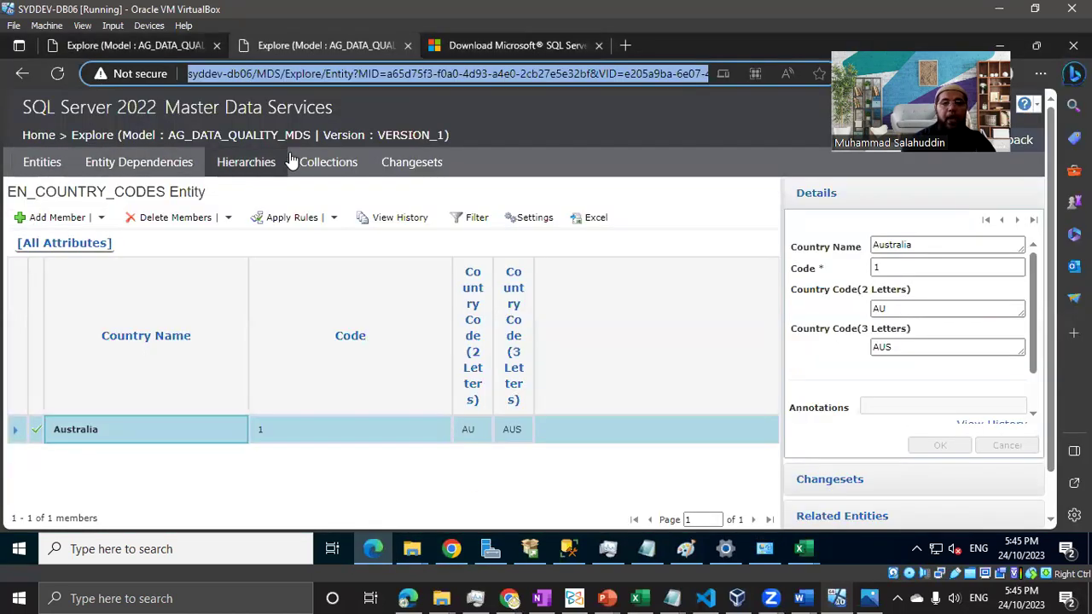
left_click(39, 136)
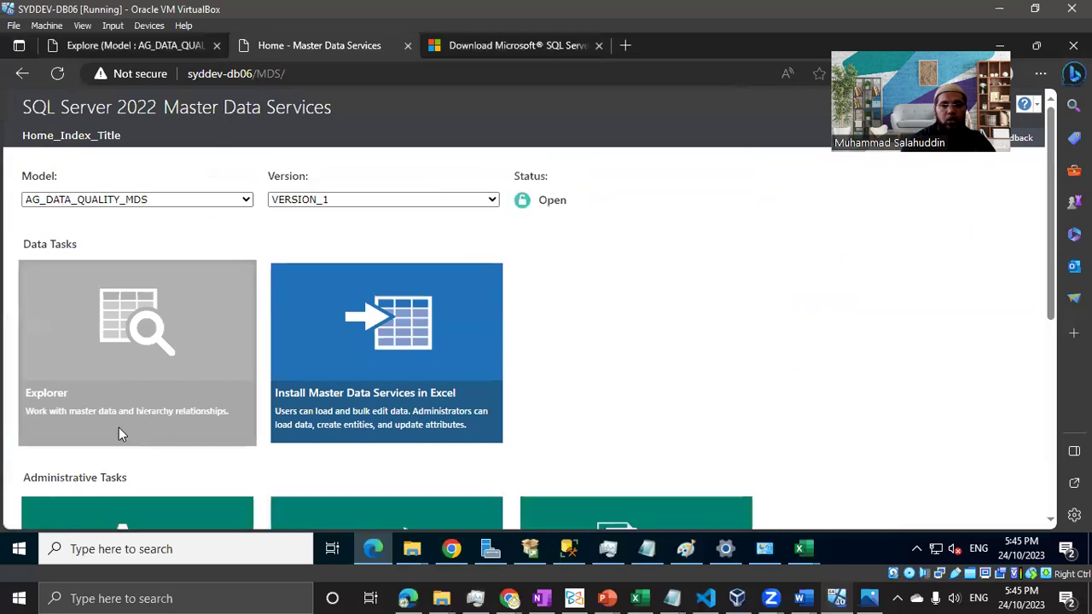
left_click(170, 359)
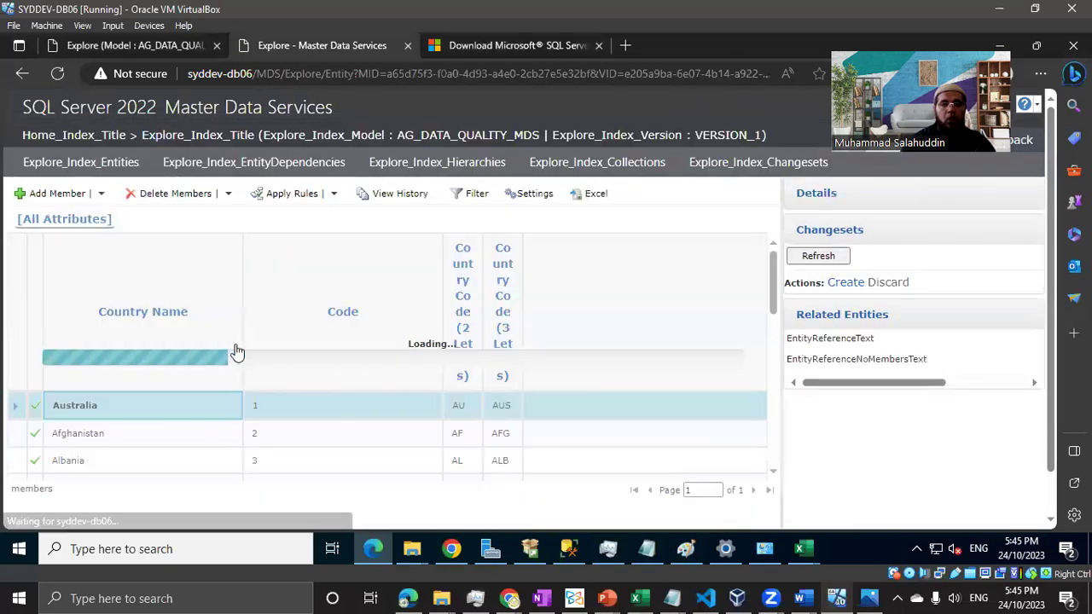
- Look over the first EN_COUNTRY_CODES members and widen the member grid by narrowing the Details pane
scroll(468, 386, "down", 5)
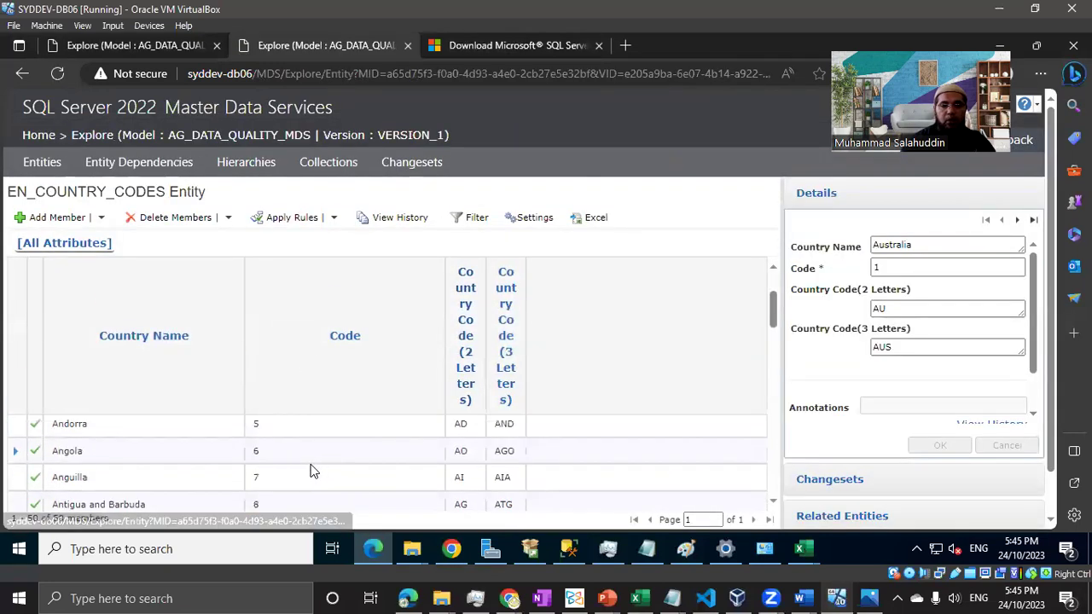
scroll(152, 470, "down", 1)
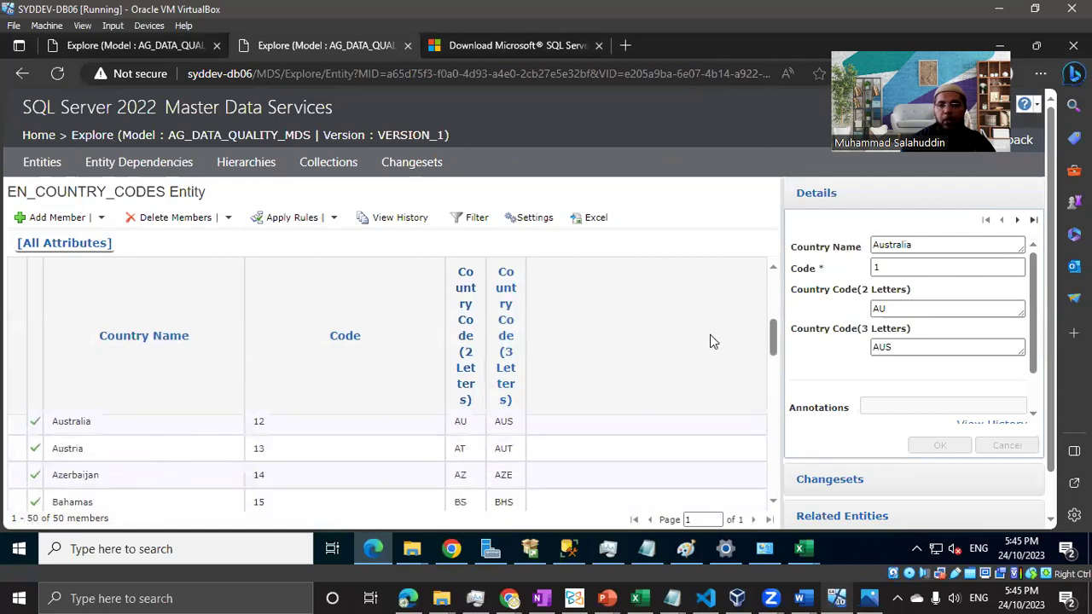
left_click_drag(777, 265, 909, 230)
- Check the published members down to Czech Republic and back up to Benin, including Chad's record details and both country code columns
scroll(336, 449, "down", 1)
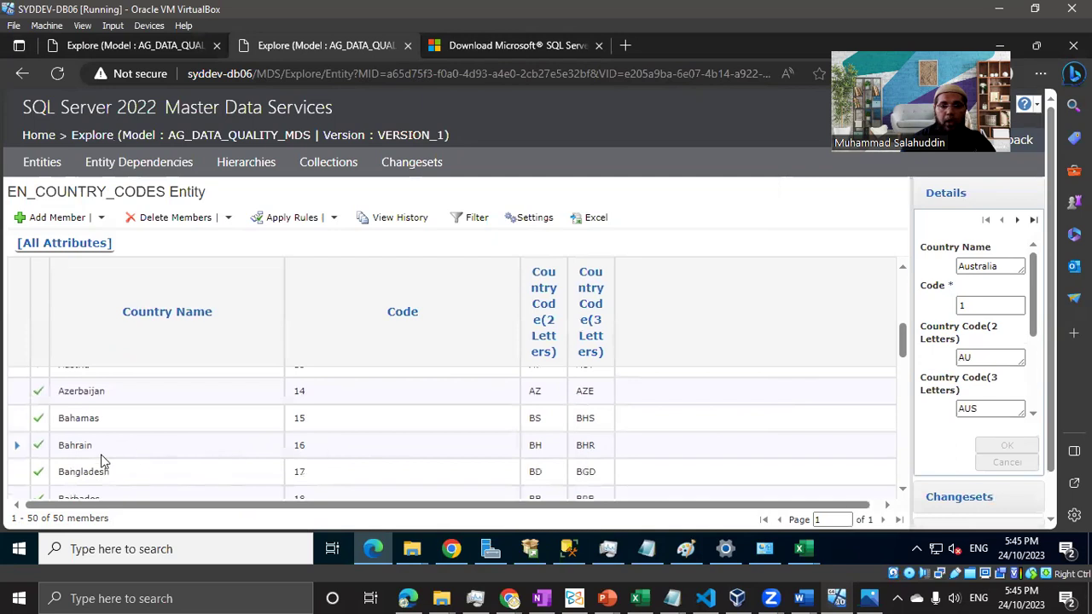
scroll(102, 460, "down", 1)
scroll(339, 455, "down", 3)
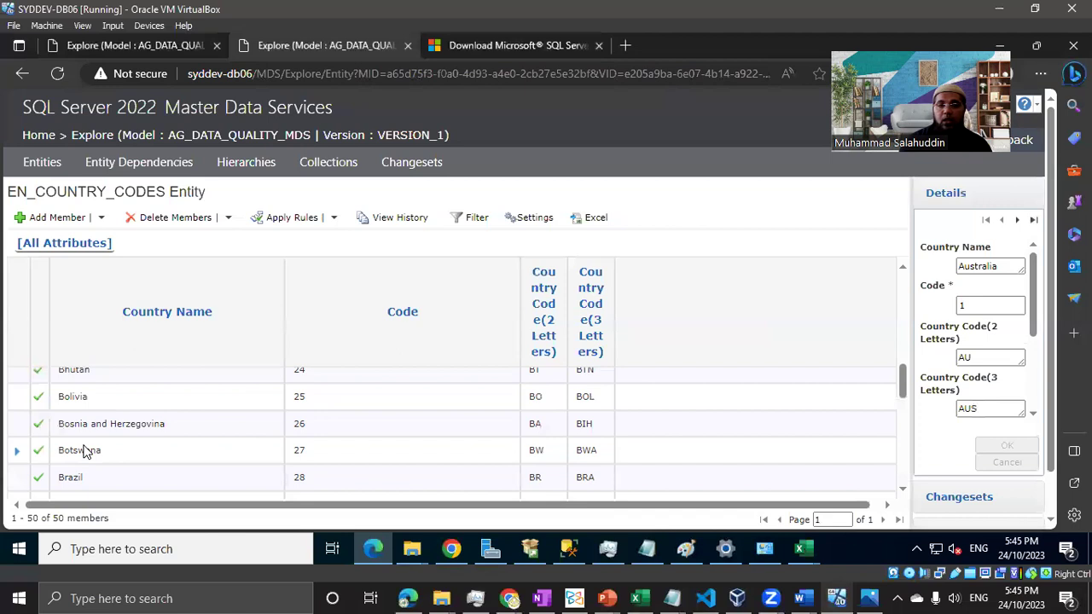
scroll(85, 449, "down", 1)
scroll(85, 449, "down", 6)
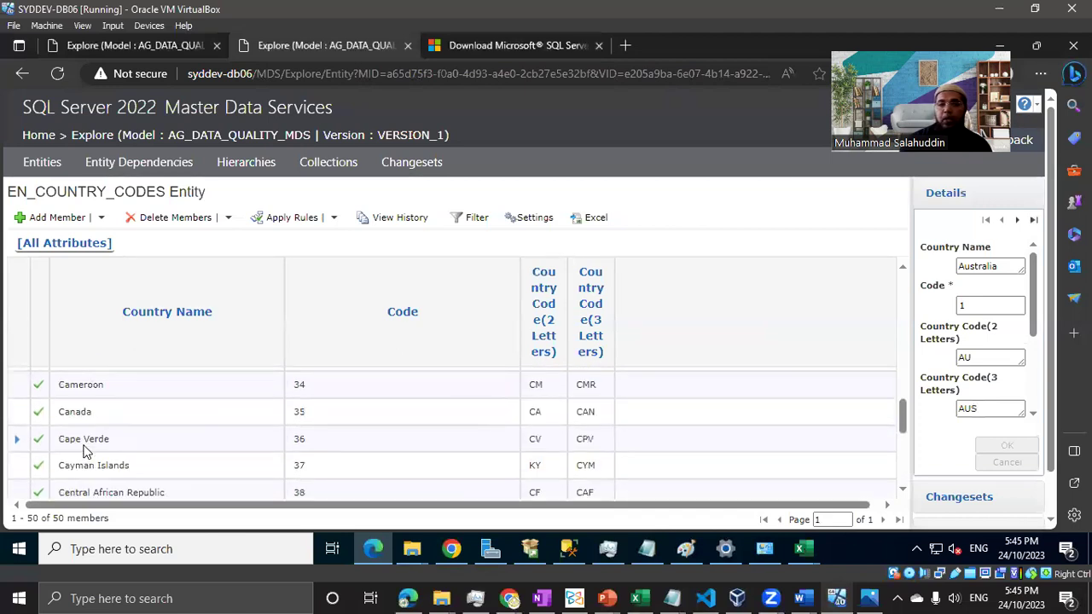
left_click(213, 416)
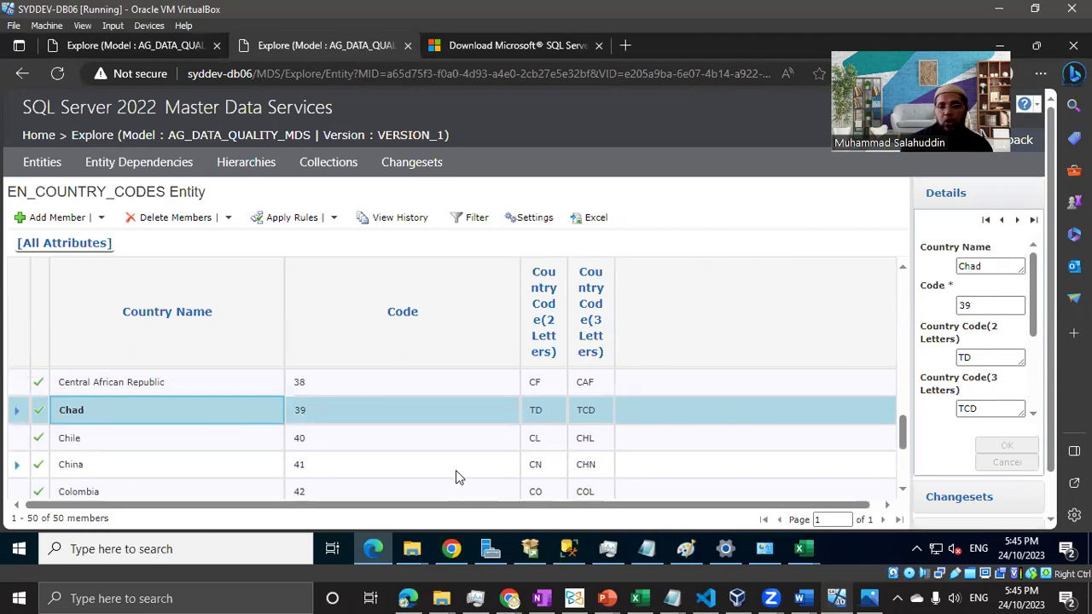
scroll(455, 474, "down", 1)
scroll(239, 457, "down", 2)
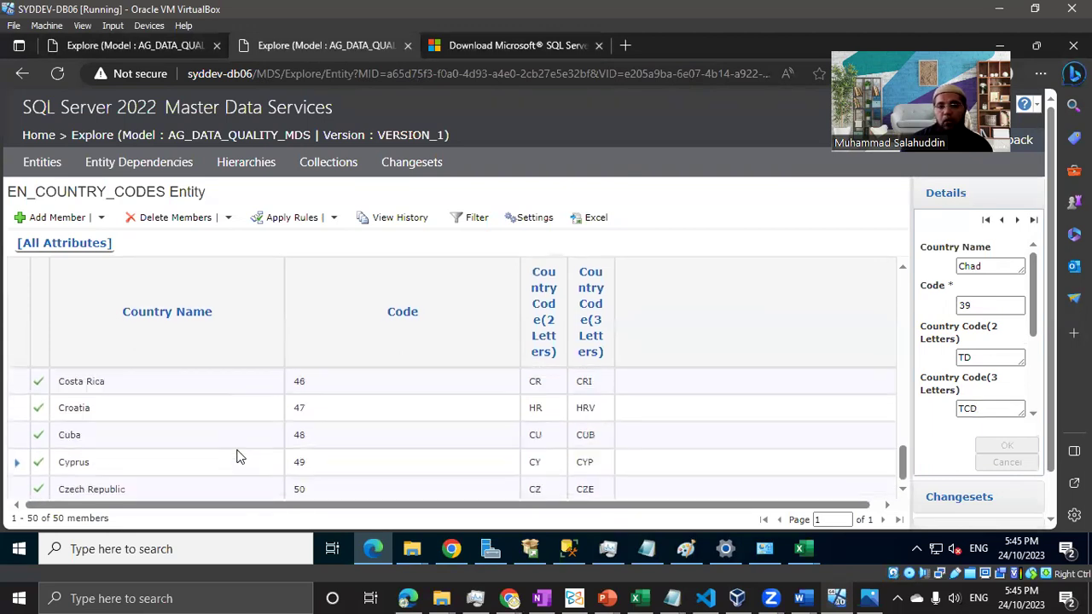
scroll(170, 465, "down", 1)
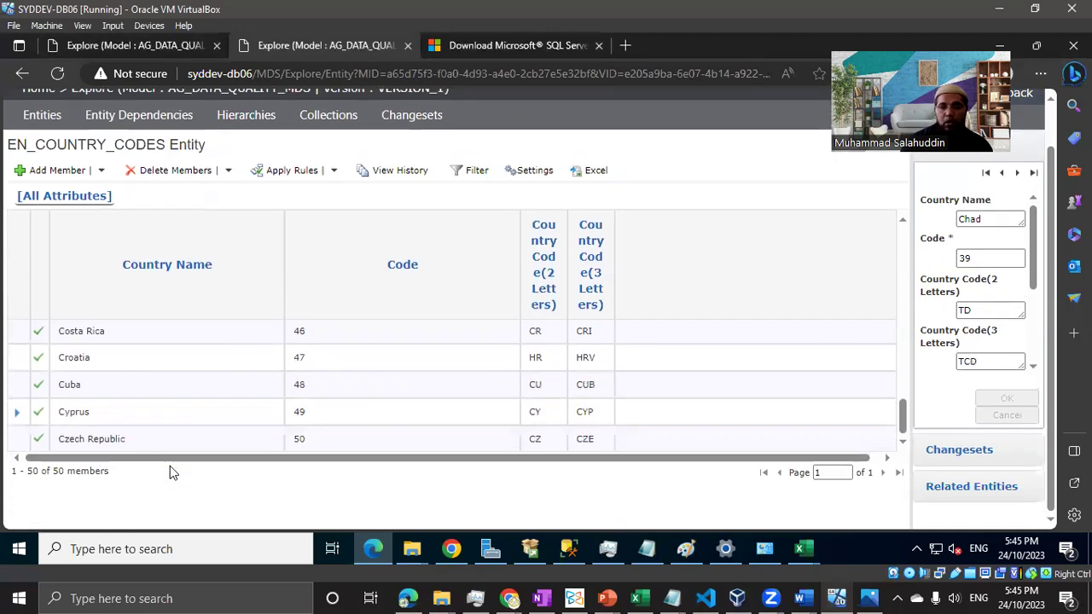
scroll(610, 410, "up", 1)
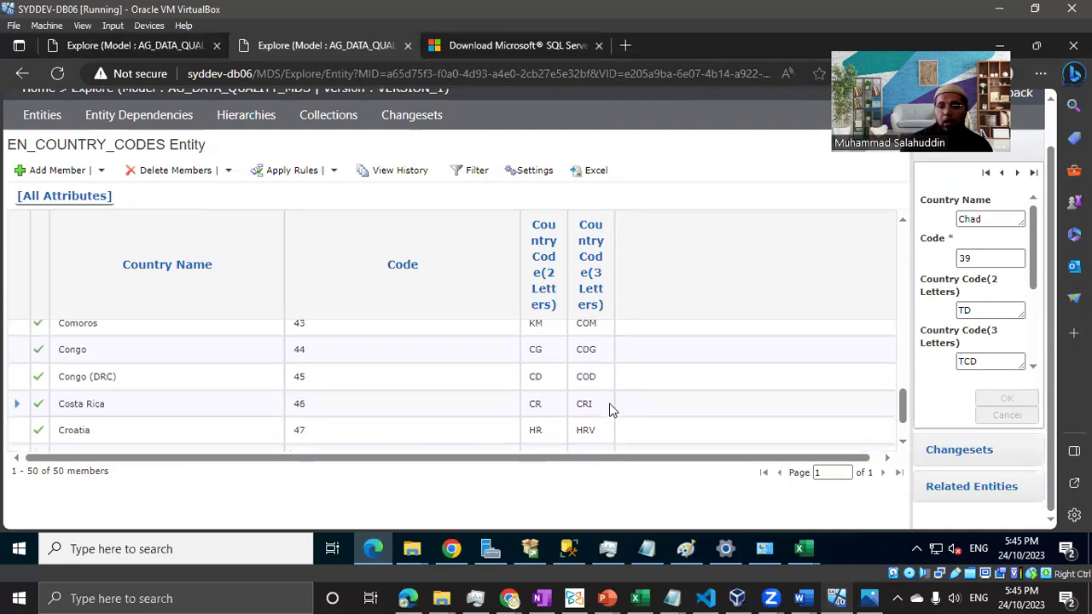
scroll(241, 389, "up", 2)
scroll(367, 431, "up", 3)
scroll(368, 432, "up", 2)
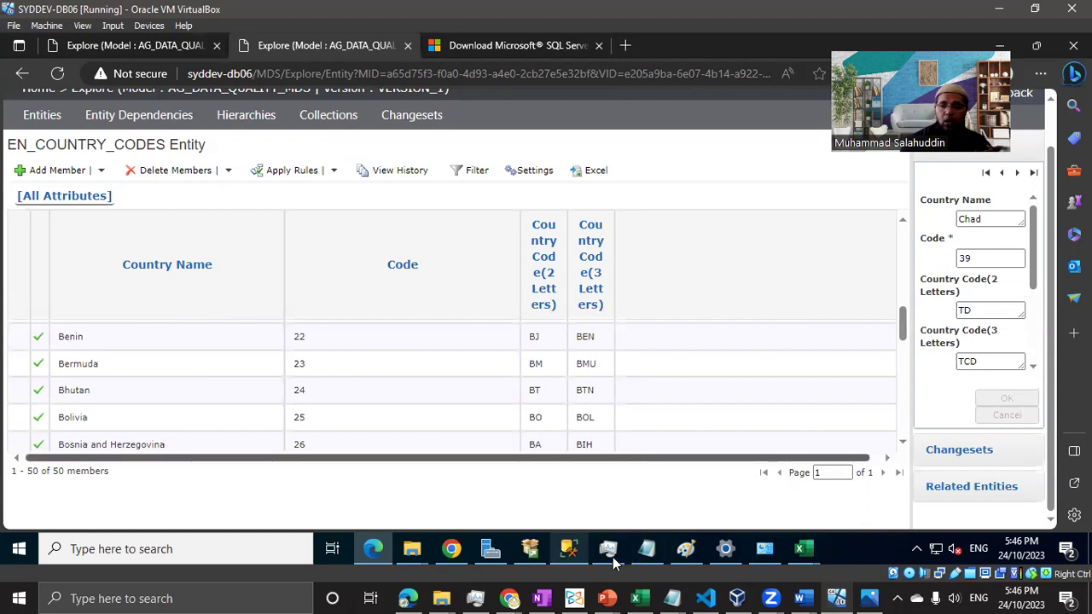
- Switch back to Book1 in Excel, review the EN_COUNTRY_CODES rows and select Barbados's two-letter country code cell
mouse_move(809, 553)
left_click(712, 461)
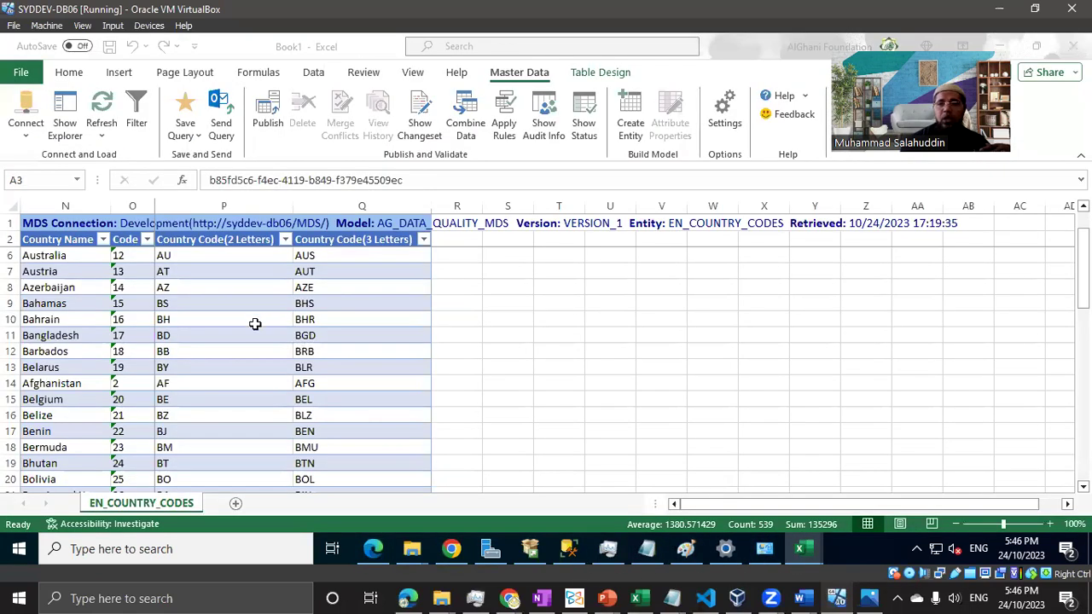
scroll(257, 329, "down", 2)
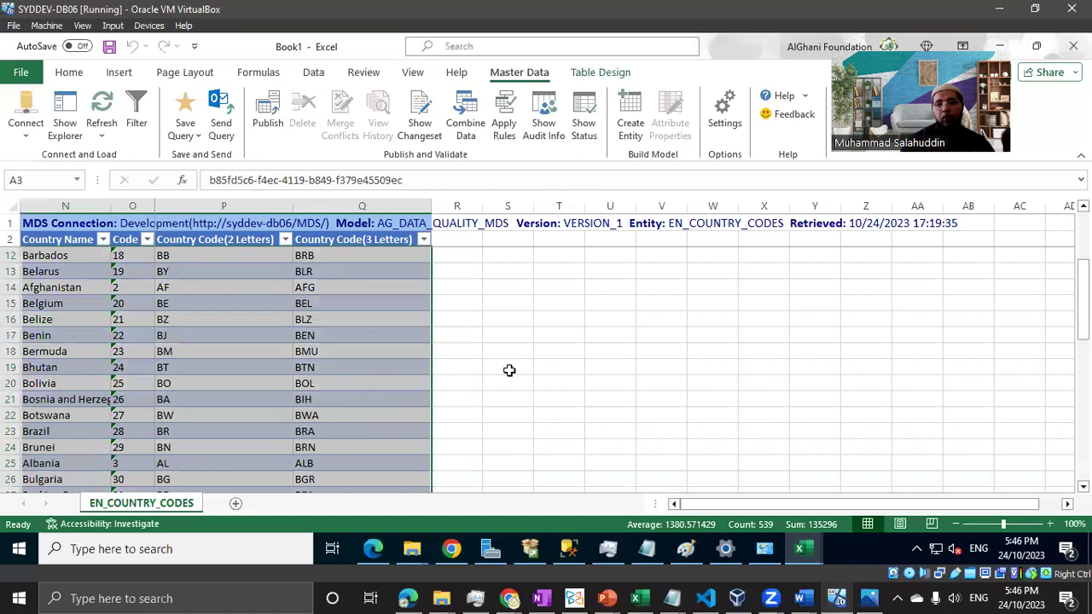
left_click(169, 255)
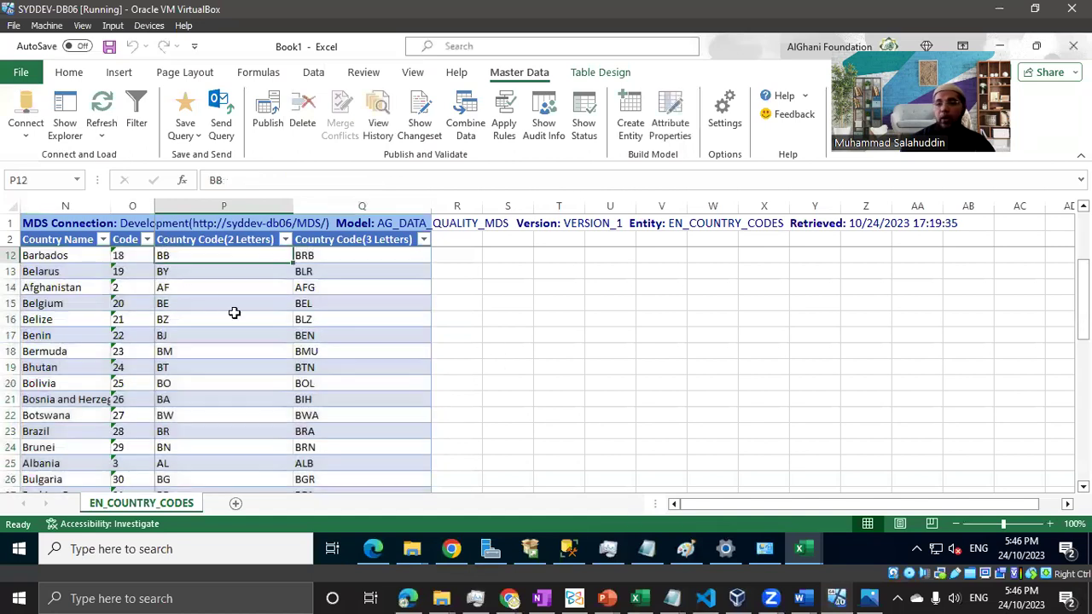